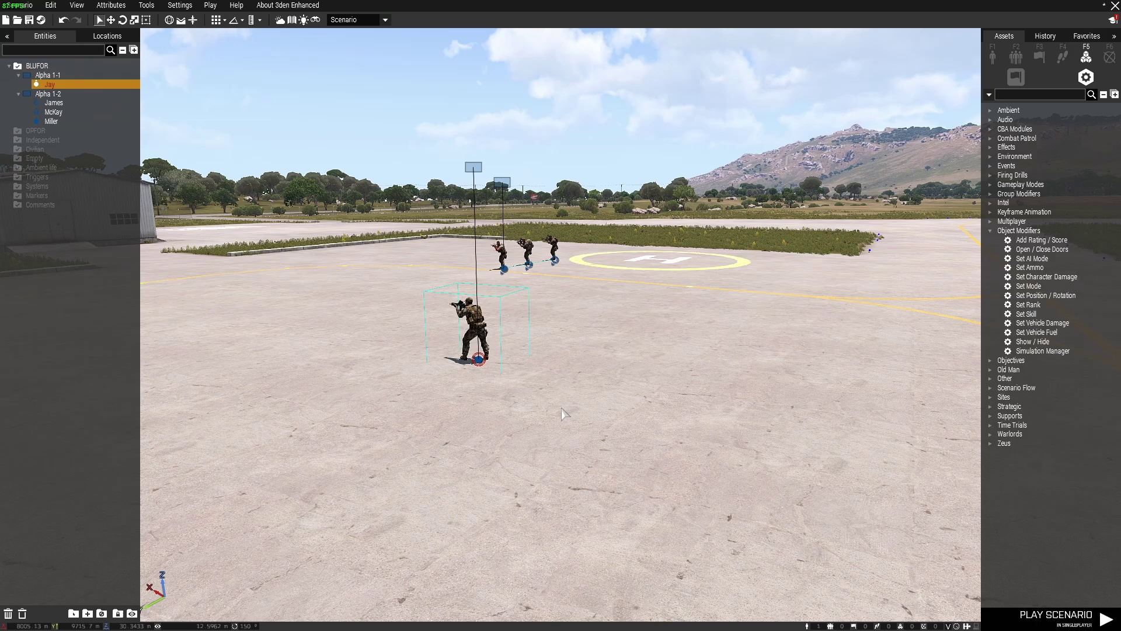
# Step: Examine the single Alpha 1-1 soldier and his position relative to the three-man group
pyautogui.press('w')
pyautogui.moveTo(562, 412); pyautogui.dragTo(551, 405, button='right')
pyautogui.press('z')
pyautogui.press('w')
pyautogui.press('a')
pyautogui.press('a')
pyautogui.press('s')
pyautogui.press('d')
pyautogui.press('d')
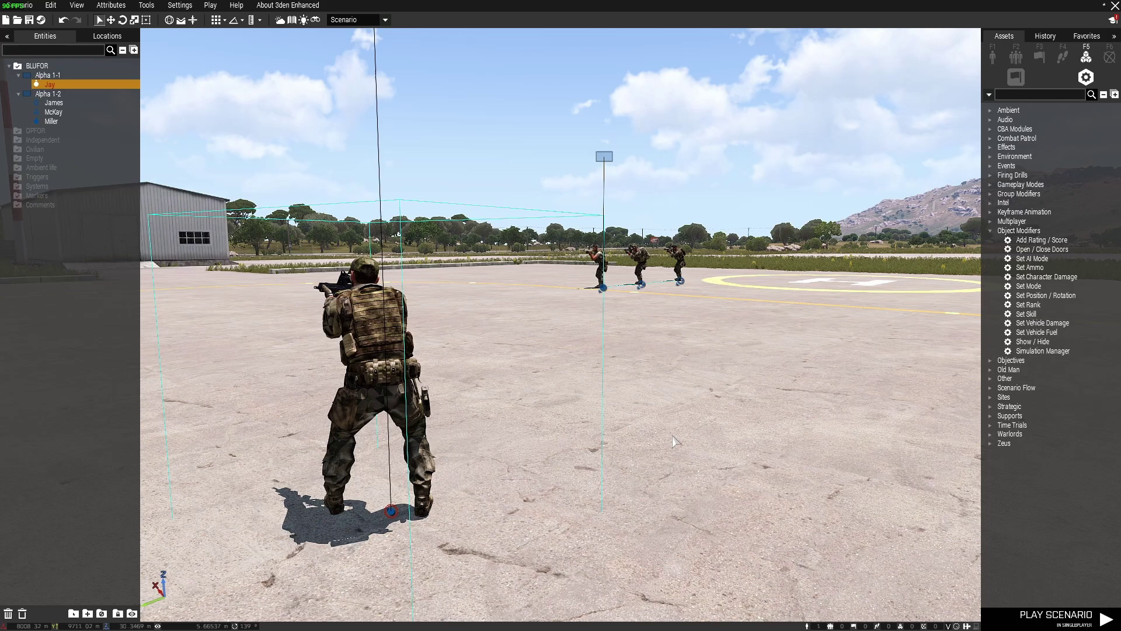
pyautogui.press('s')
pyautogui.moveTo(673, 435)
pyautogui.mouseDown(button='right')
pyautogui.moveTo(665, 446)
pyautogui.moveTo(681, 441)
pyautogui.mouseUp(button='right')
pyautogui.press('a')
pyautogui.press('w')
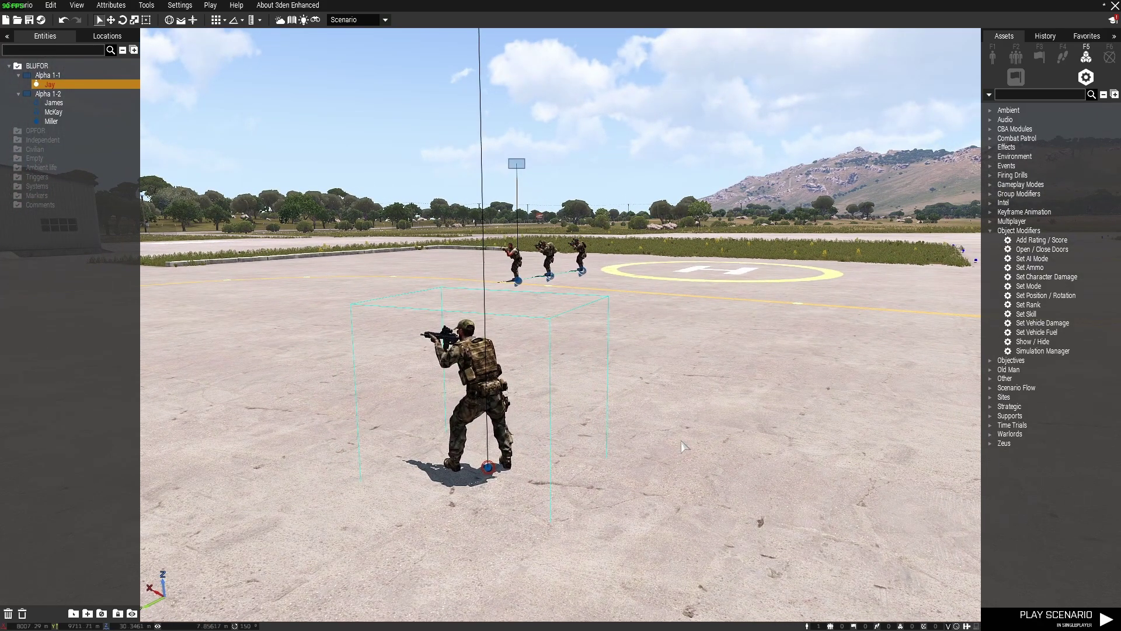
# Step: Move the single Alpha 1-1 soldier slightly across the tarmac and deselect him
pyautogui.press('d')
pyautogui.moveTo(681, 441)
pyautogui.mouseDown(button='right')
pyautogui.moveTo(653, 442)
pyautogui.moveTo(684, 450)
pyautogui.mouseUp(button='right')
pyautogui.press('s')
pyautogui.press('a')
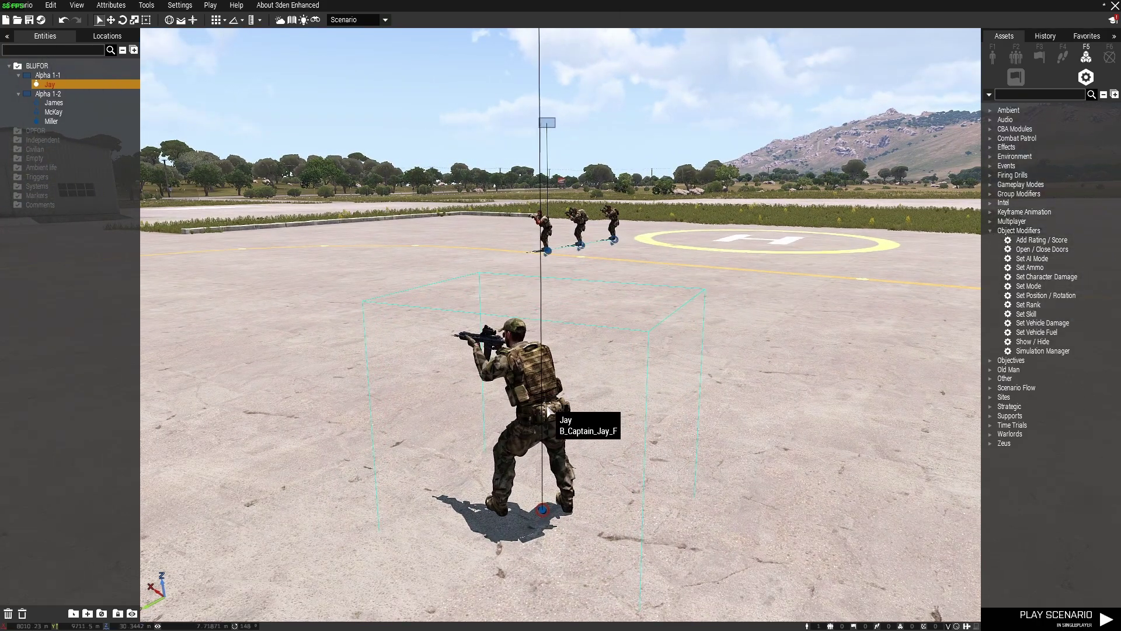
pyautogui.moveTo(554, 416); pyautogui.dragTo(549, 376)
pyautogui.click(723, 444)
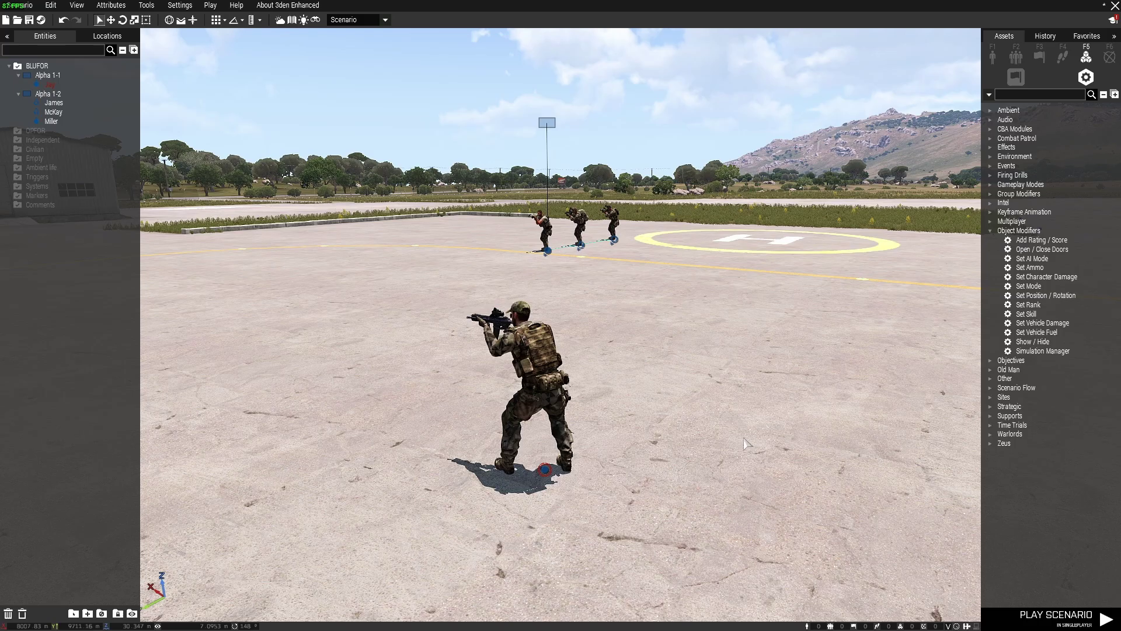
# Step: Examine the three-man Alpha 1-2 group beside the helipad and the open tarmac ahead of it
pyautogui.moveTo(723, 444); pyautogui.dragTo(689, 436, button='right')
pyautogui.press('d')
pyautogui.press('q')
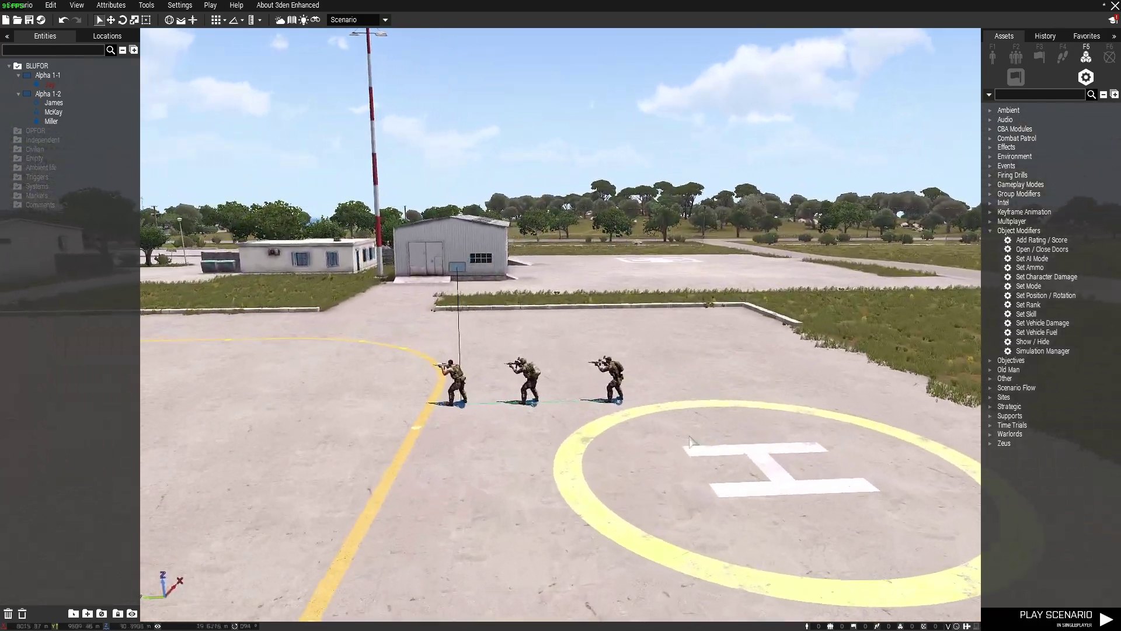
pyautogui.press('w')
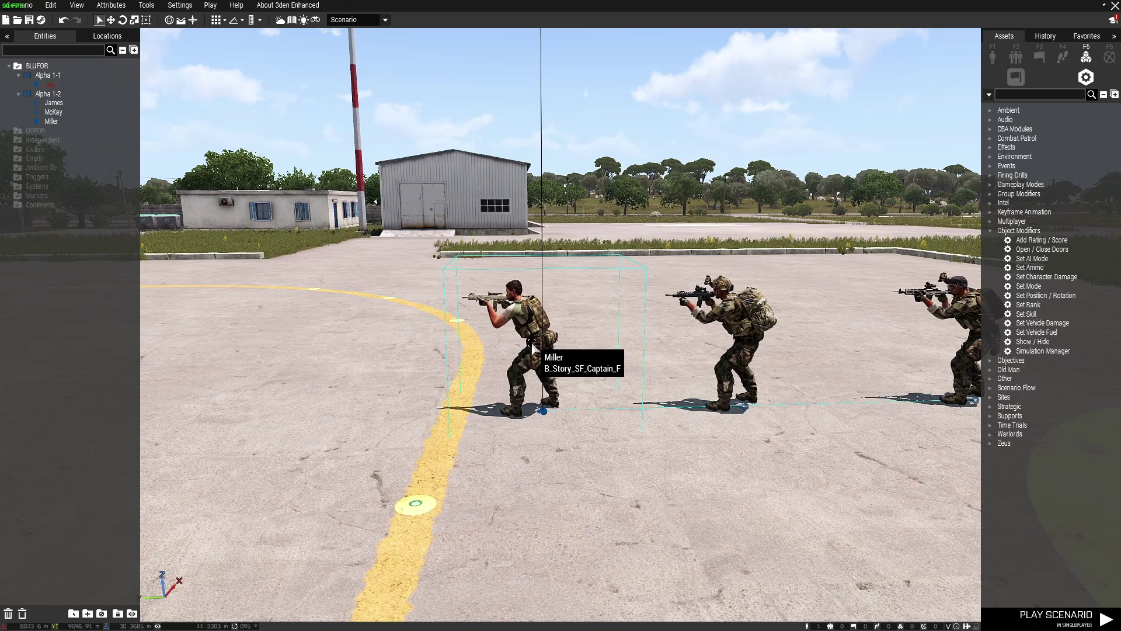
pyautogui.click(532, 344)
pyautogui.press('s')
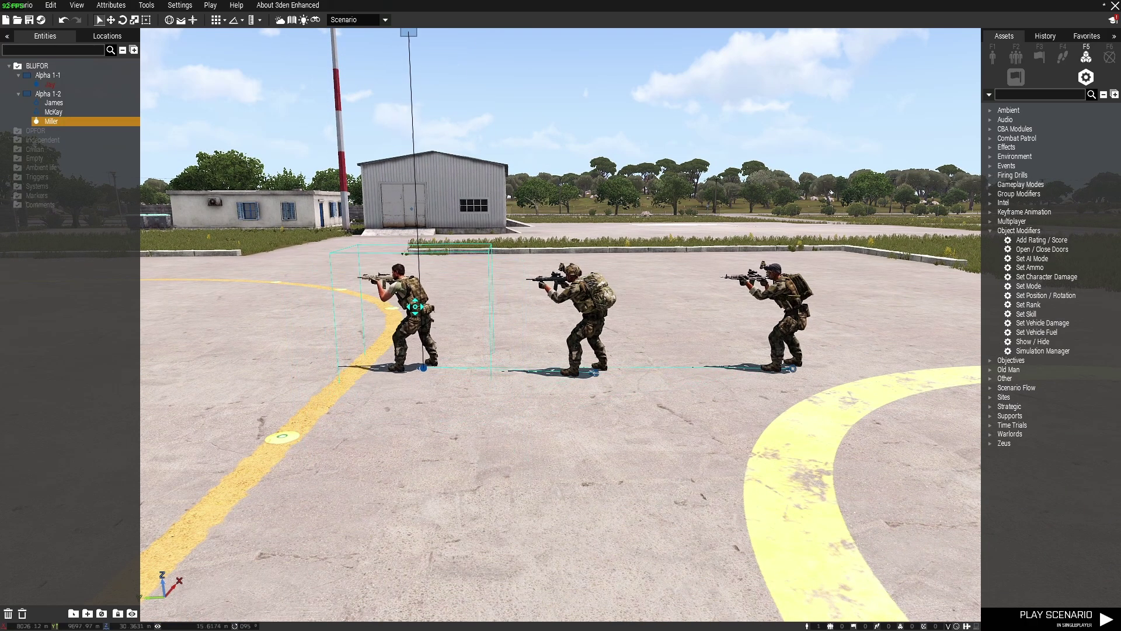
pyautogui.click(466, 420)
pyautogui.press('s')
pyautogui.press('a')
pyautogui.press('q')
pyautogui.moveTo(466, 422); pyautogui.dragTo(470, 431, button='right')
pyautogui.press('s')
pyautogui.press('a')
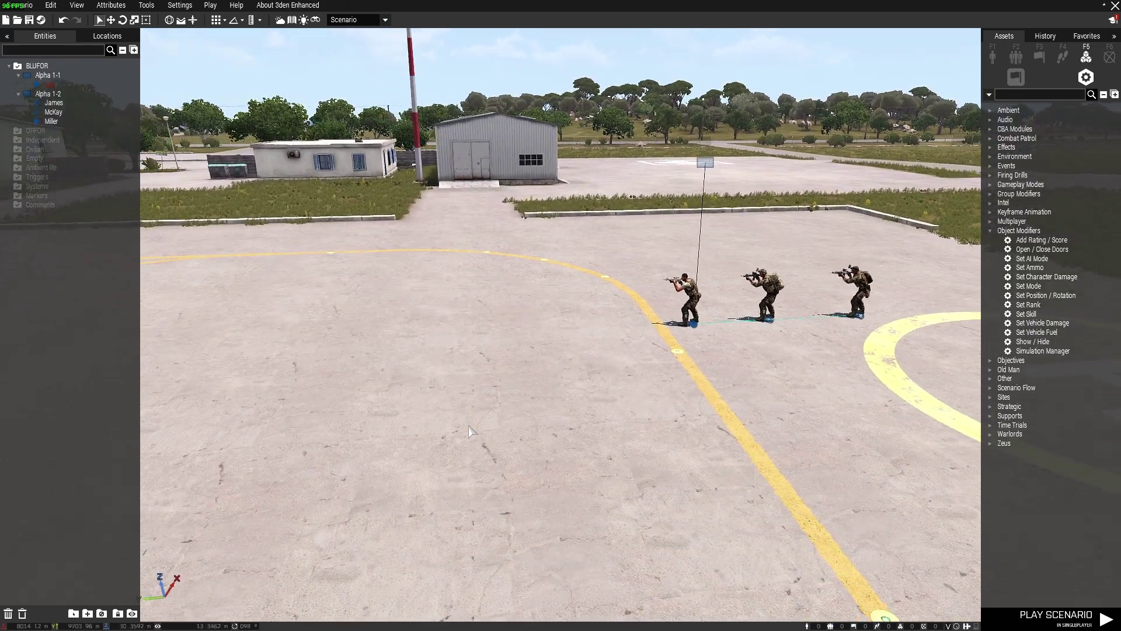
# Step: Add two successive Move waypoints for the Alpha 1-2 group in a line across the tarmac ahead of its lead soldier
pyautogui.click(690, 318)
pyautogui.press('a')
pyautogui.press('a')
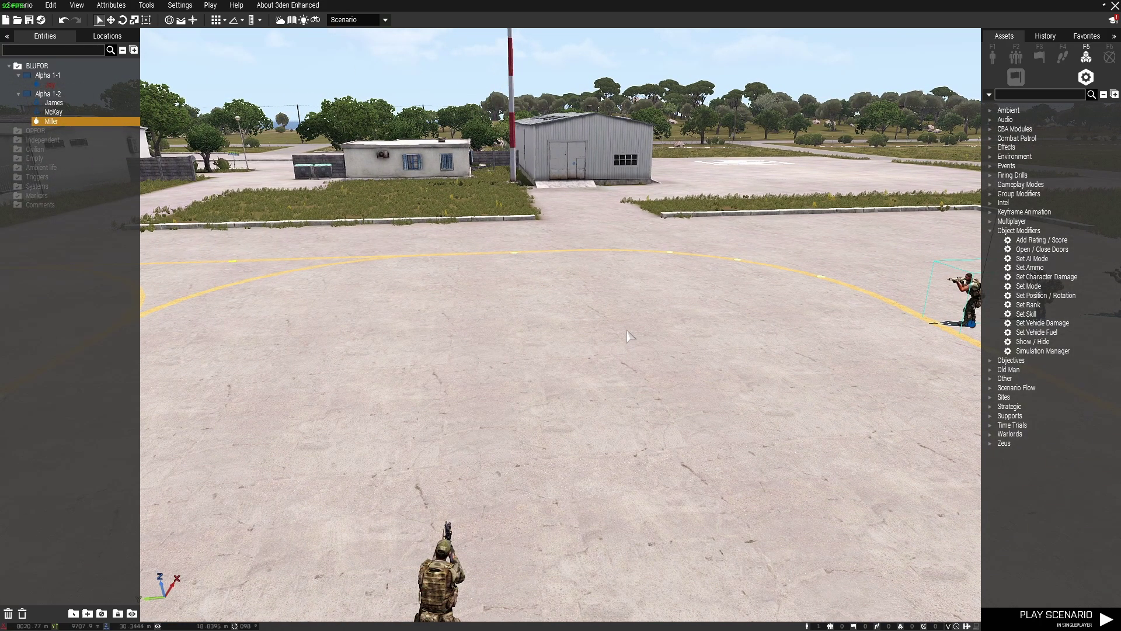
pyautogui.keyDown('shift'); pyautogui.rightClick(627, 333); pyautogui.keyUp('shift')
pyautogui.press('w')
pyautogui.press('a')
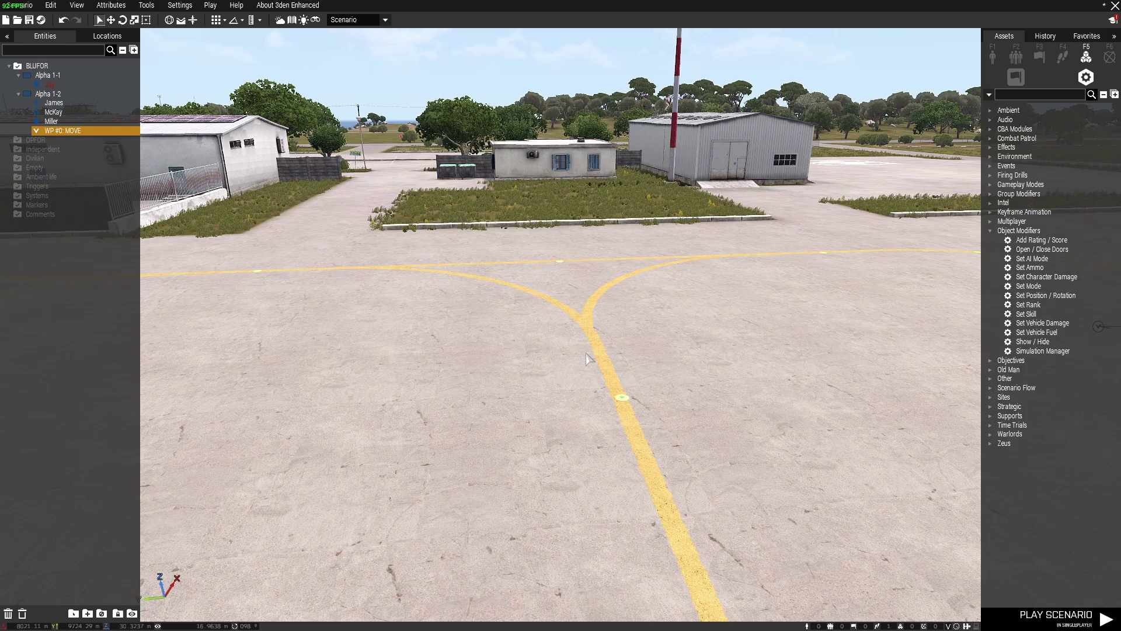
pyautogui.keyDown('shift'); pyautogui.rightClick(594, 346); pyautogui.keyUp('shift')
# Step: Review the Alpha 1-2 group's combat mode, behavior, formation and speed attributes
pyautogui.press('d')
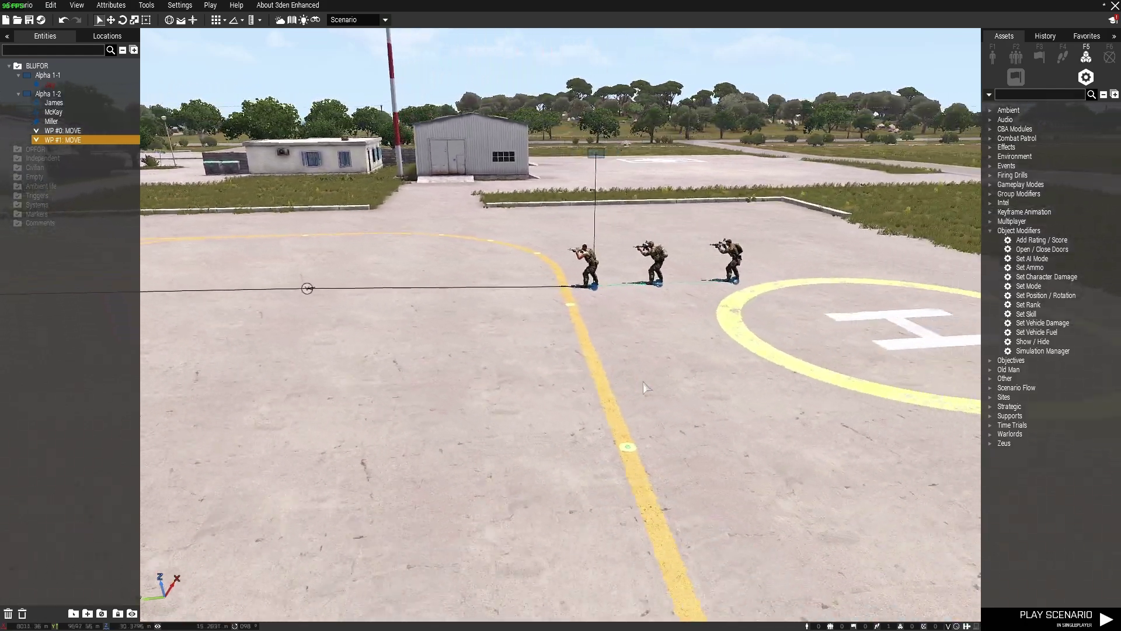
pyautogui.press('w')
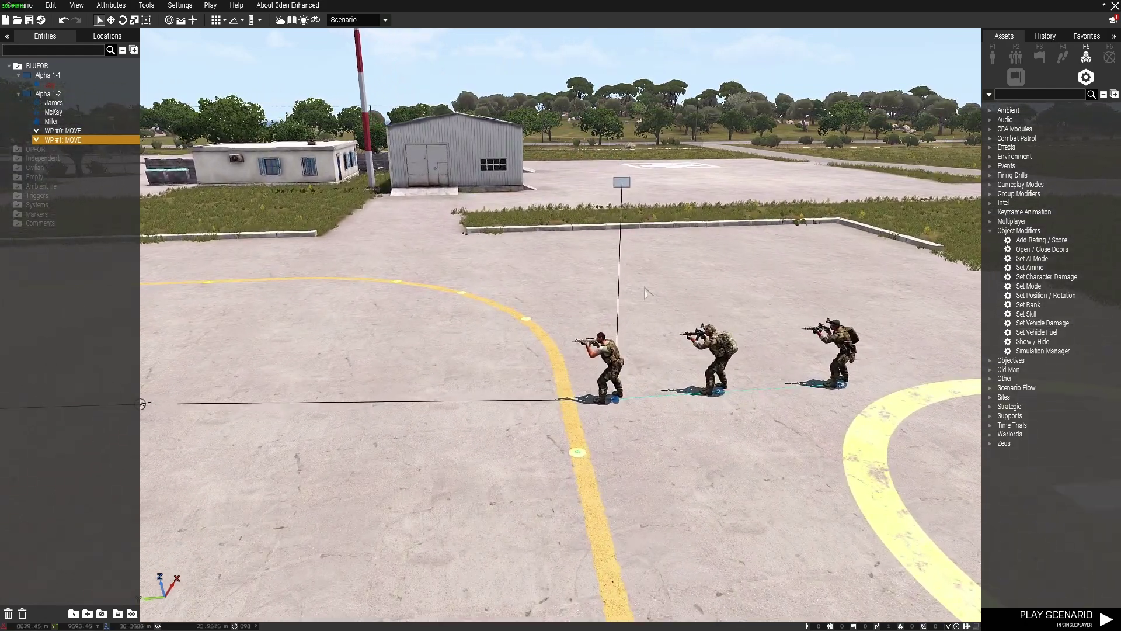
pyautogui.doubleClick(621, 182)
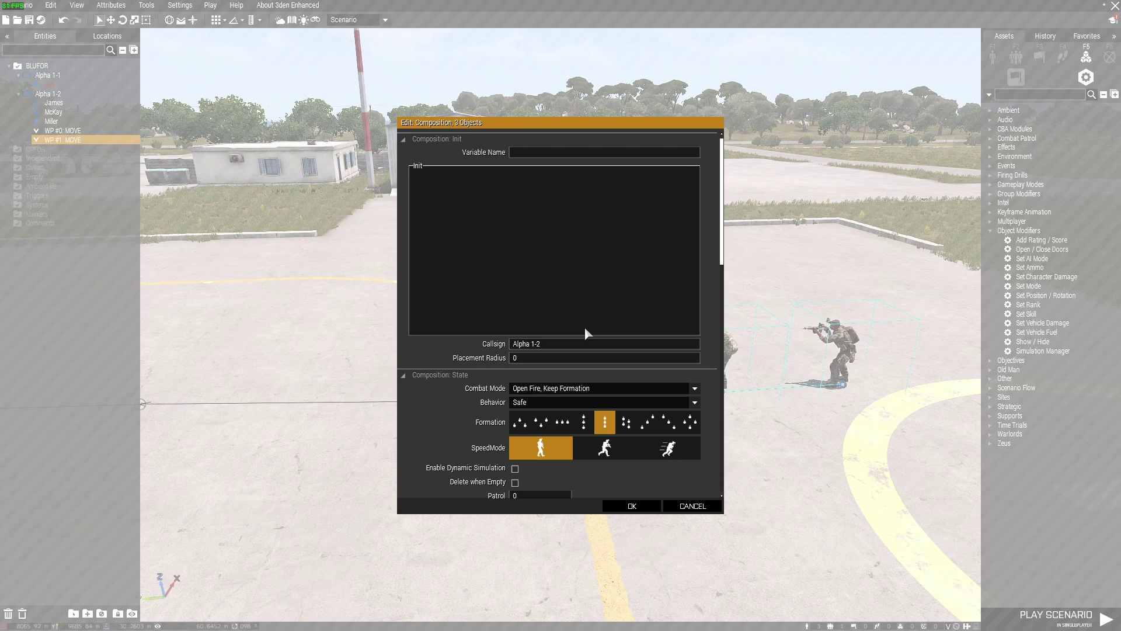
pyautogui.scroll(-4, 584, 333)
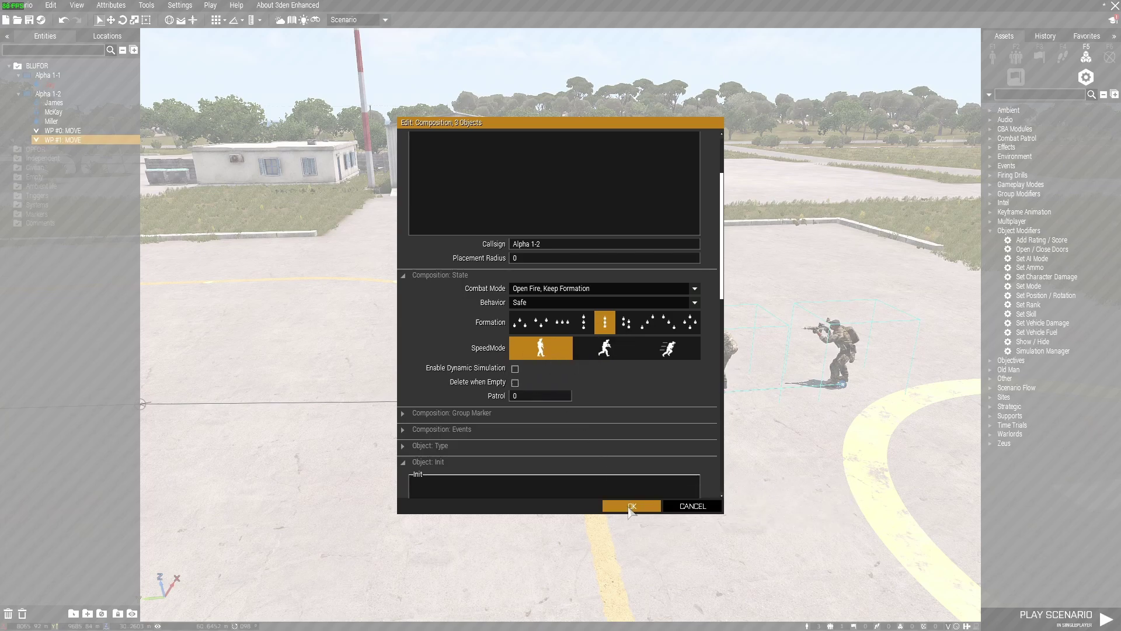
pyautogui.click(631, 507)
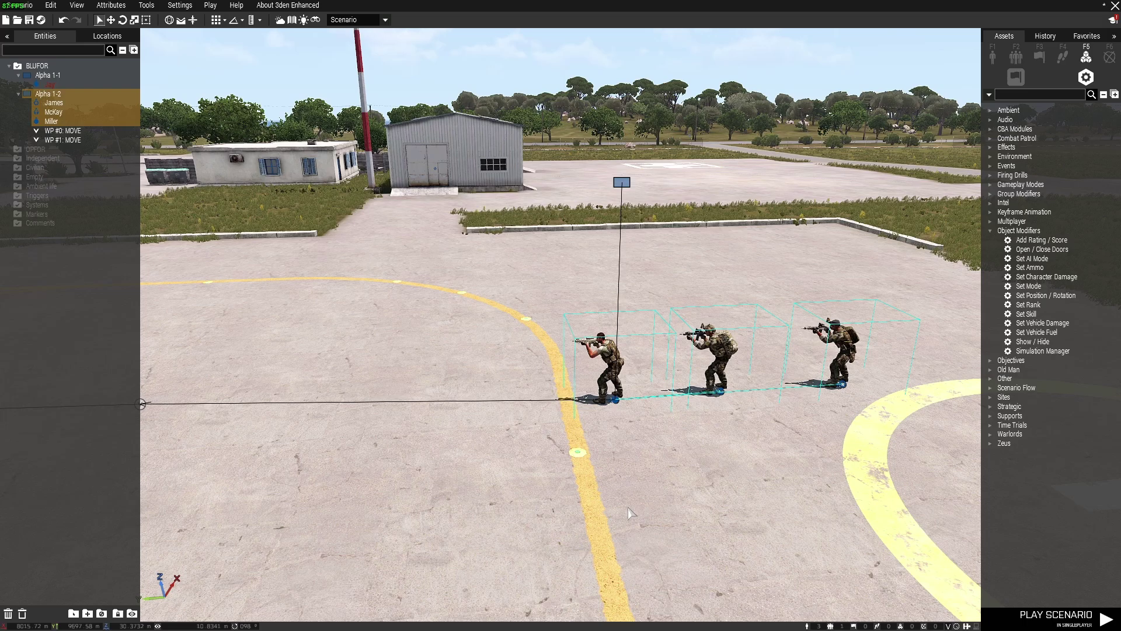
# Step: Place a 10x10x10 m trigger on the Alpha 1-2 group's path near its first waypoint
pyautogui.press('s')
pyautogui.press('a')
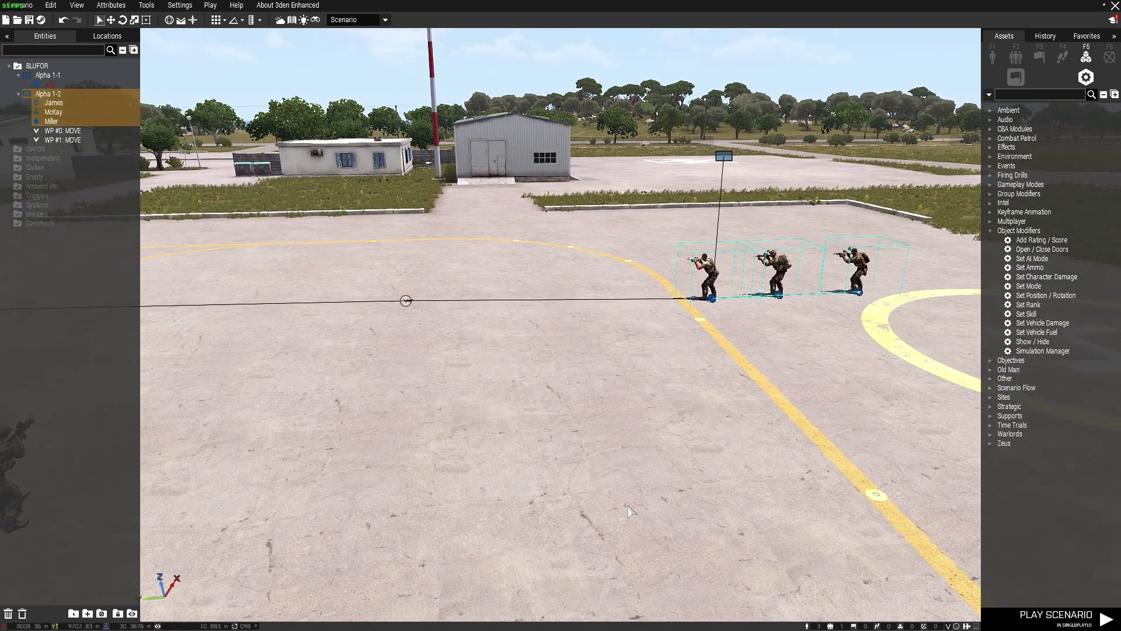
pyautogui.click(1038, 56)
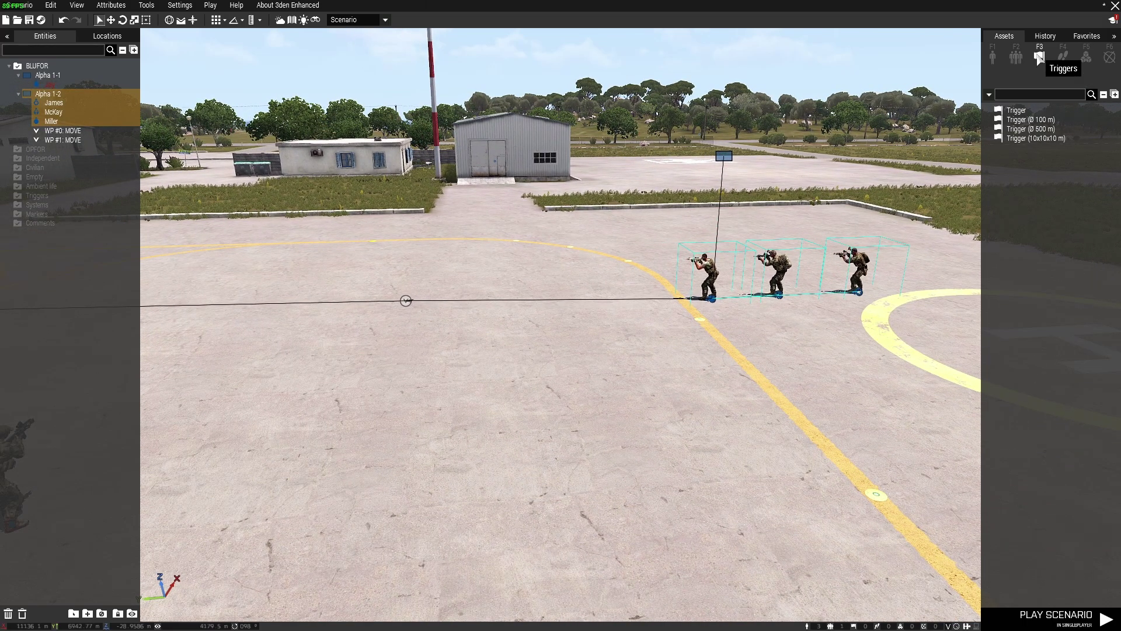
pyautogui.click(1016, 140)
pyautogui.click(458, 302)
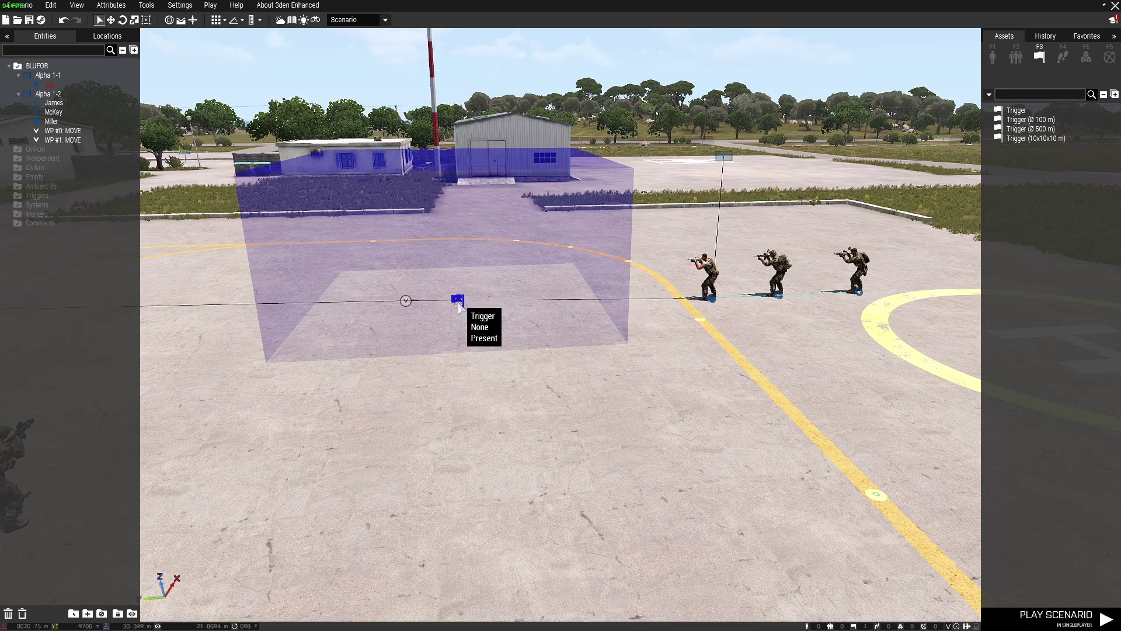
# Step: Set the new trigger's activation to BLUFOR
pyautogui.press('w')
pyautogui.press('a')
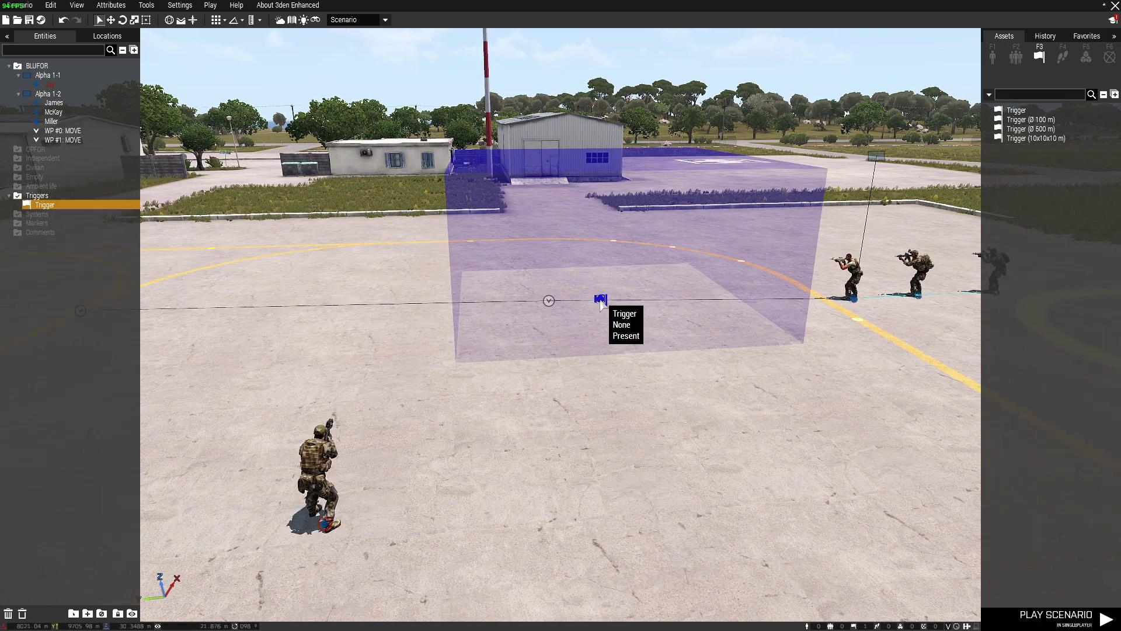
pyautogui.doubleClick(599, 297)
pyautogui.click(599, 296)
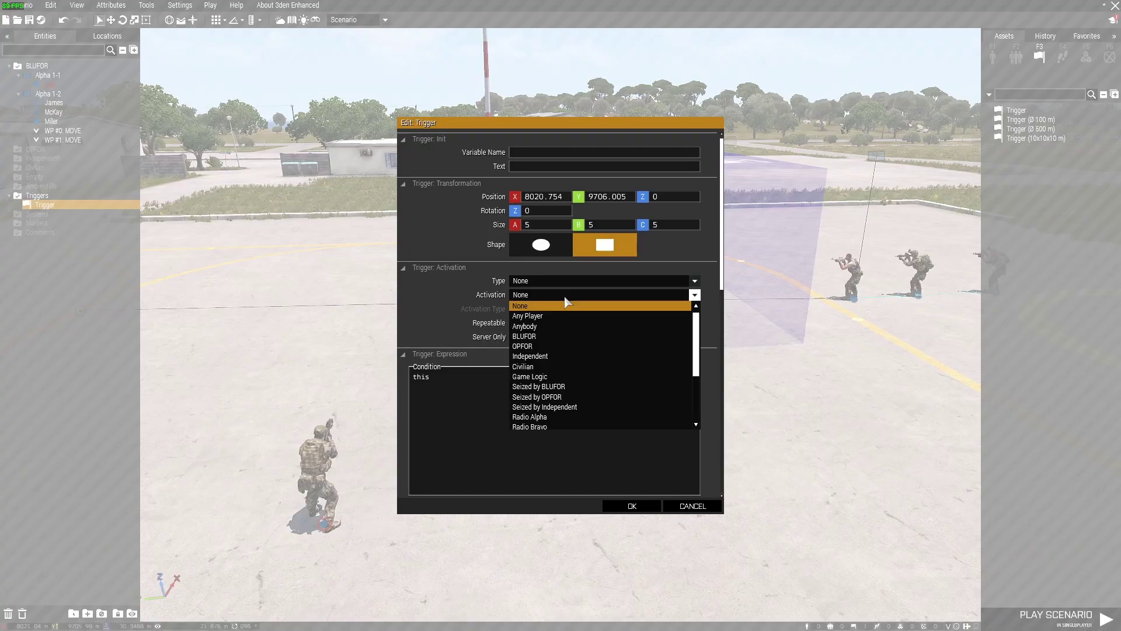
pyautogui.click(552, 334)
pyautogui.click(632, 505)
# Step: Examine the trigger area in relation to the Alpha 1-2 group and its waypoint path
pyautogui.press('w')
pyautogui.press('d')
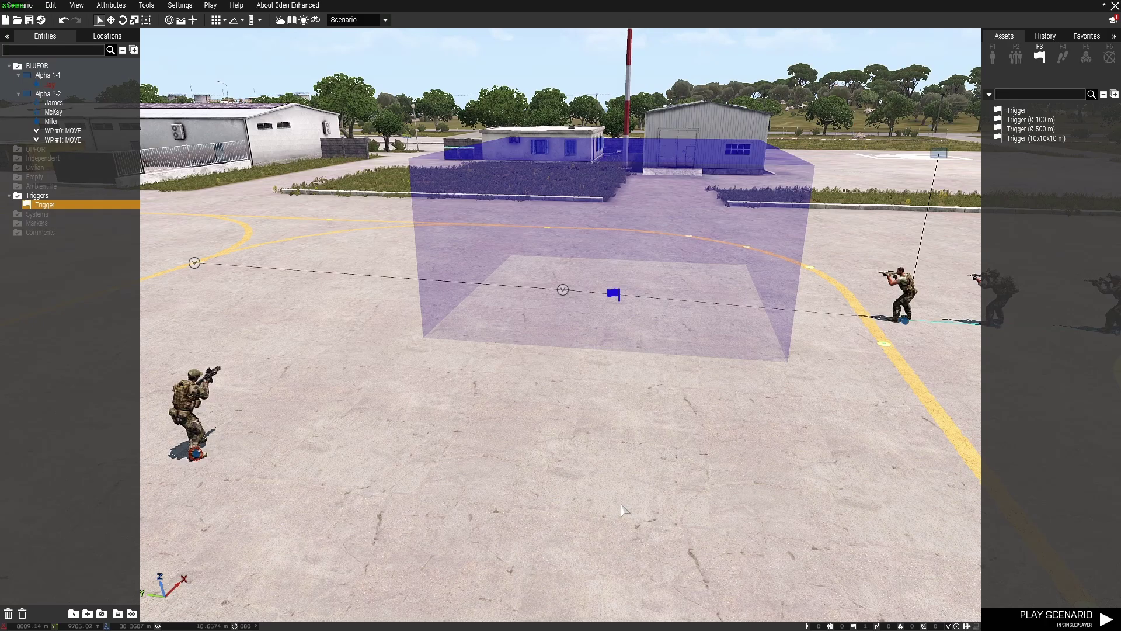
pyautogui.press('d')
pyautogui.moveTo(640, 416)
pyautogui.mouseDown(button='right')
pyautogui.moveTo(564, 420)
pyautogui.moveTo(655, 413)
pyautogui.mouseUp(button='right')
pyautogui.press('a')
pyautogui.press('a')
pyautogui.press('w')
pyautogui.press('d')
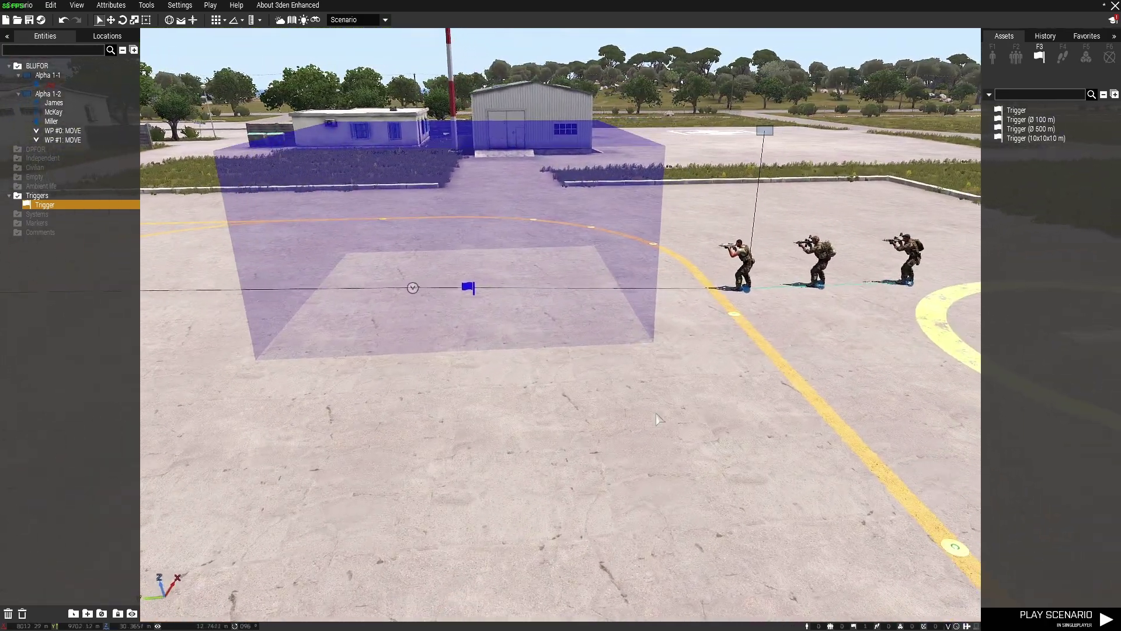
pyautogui.press('s')
pyautogui.press('a')
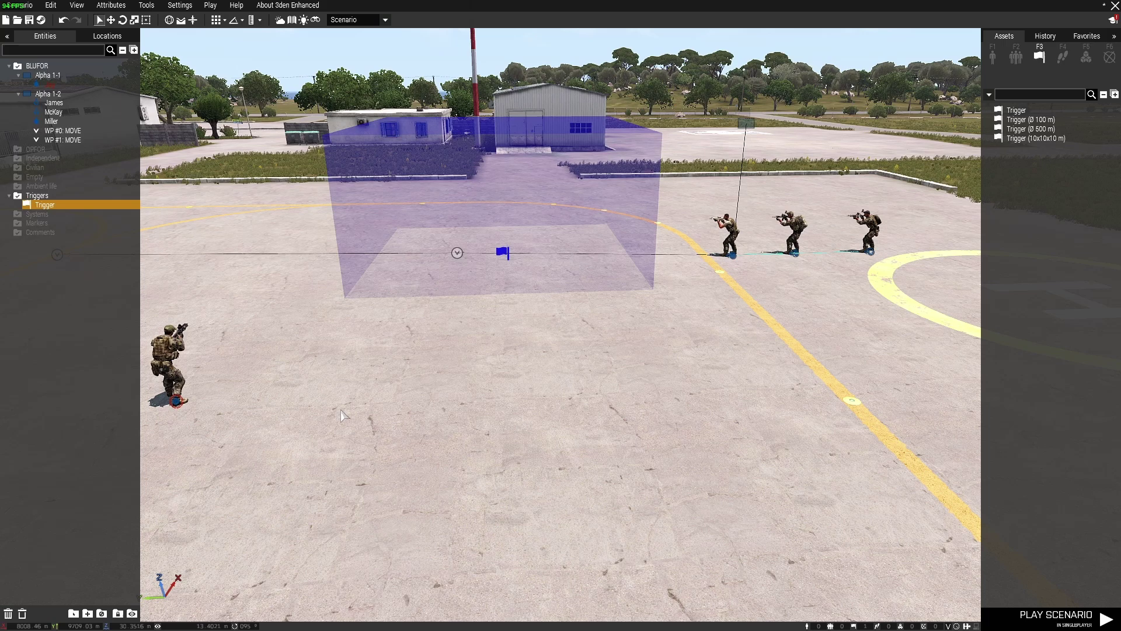
# Step: Place a Set Mode module on the tarmac in front of the trigger and apply it to synchronized objects only
pyautogui.click(1086, 56)
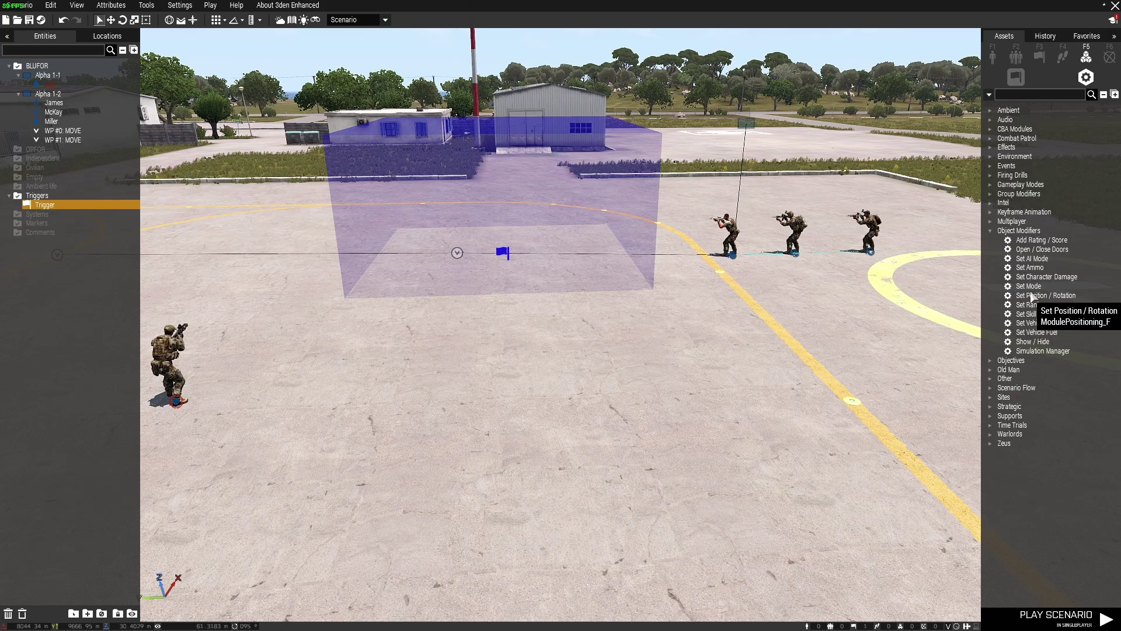
pyautogui.click(1028, 285)
pyautogui.click(514, 365)
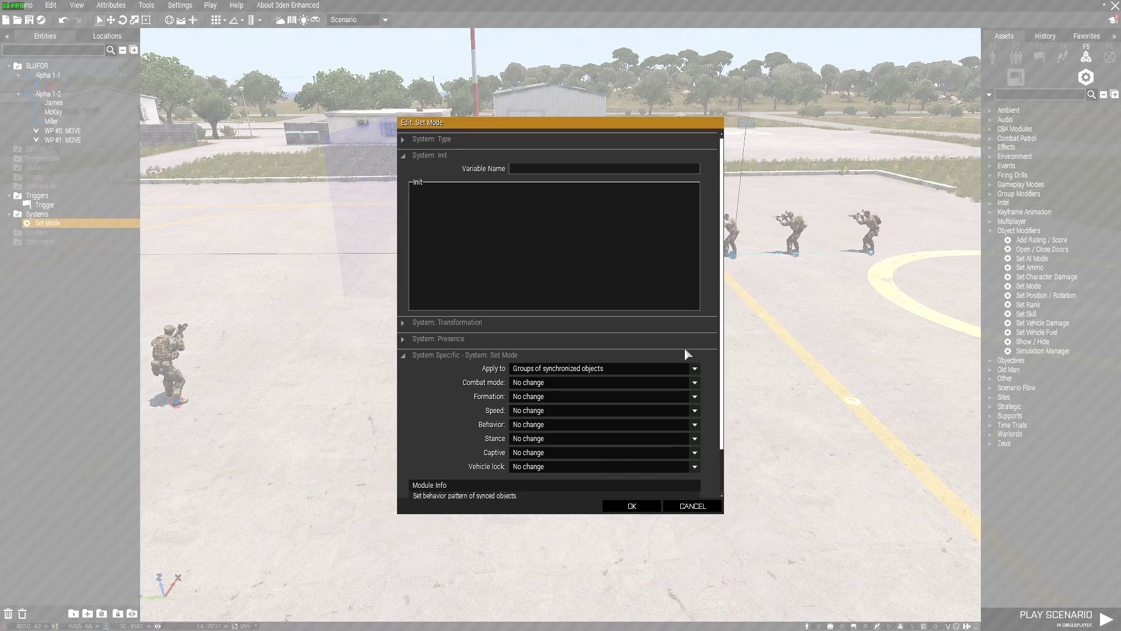
pyautogui.scroll(-2, 673, 347)
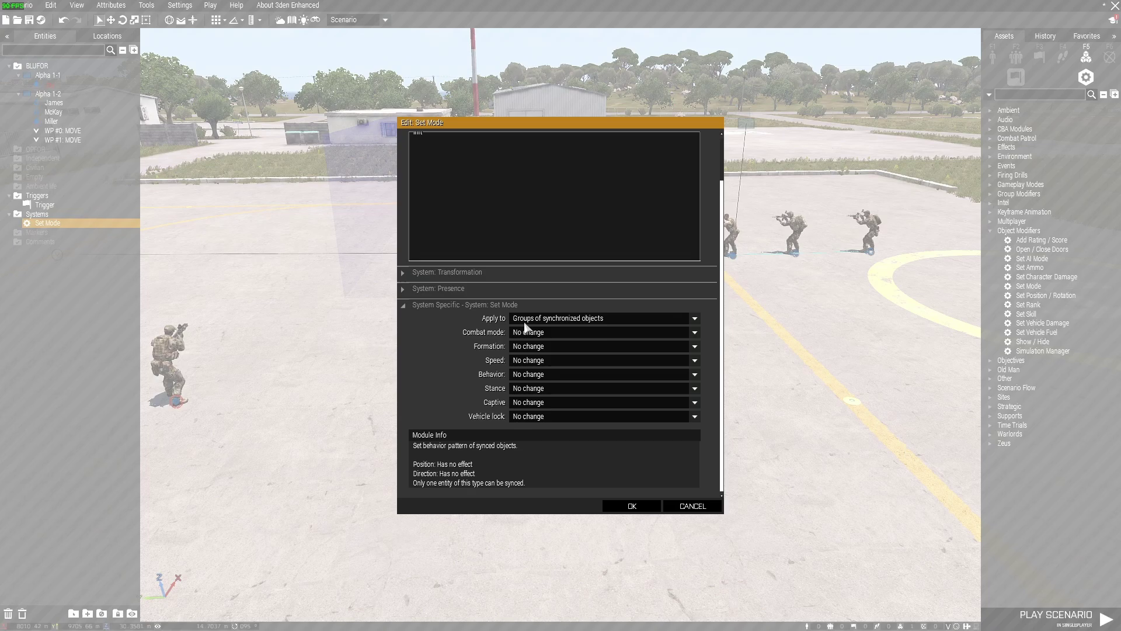
pyautogui.click(695, 318)
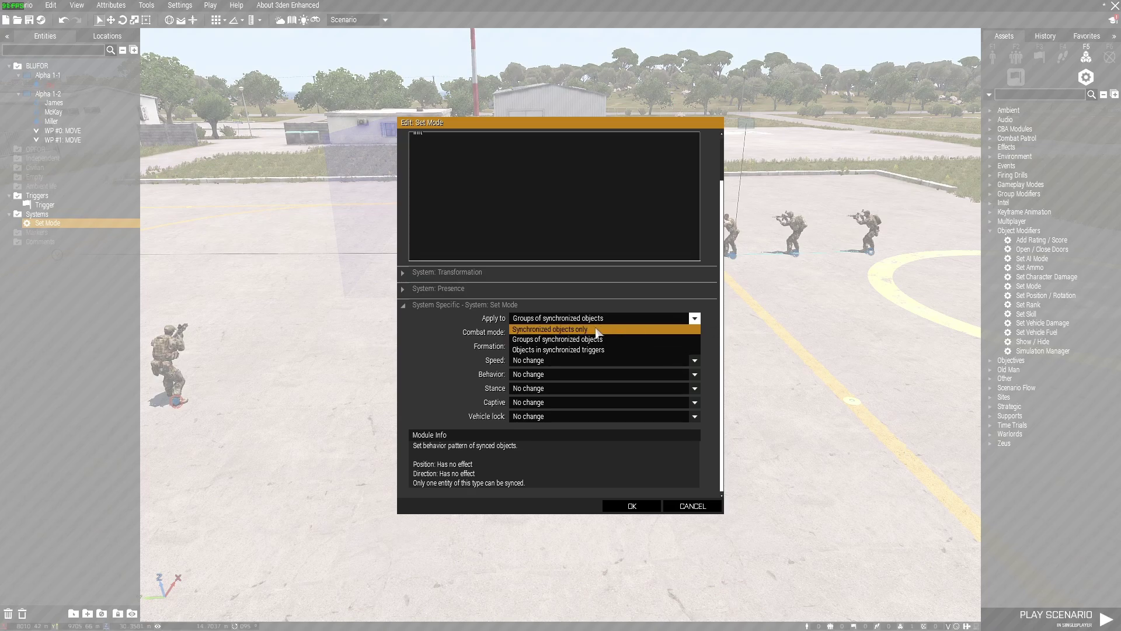
pyautogui.click(540, 331)
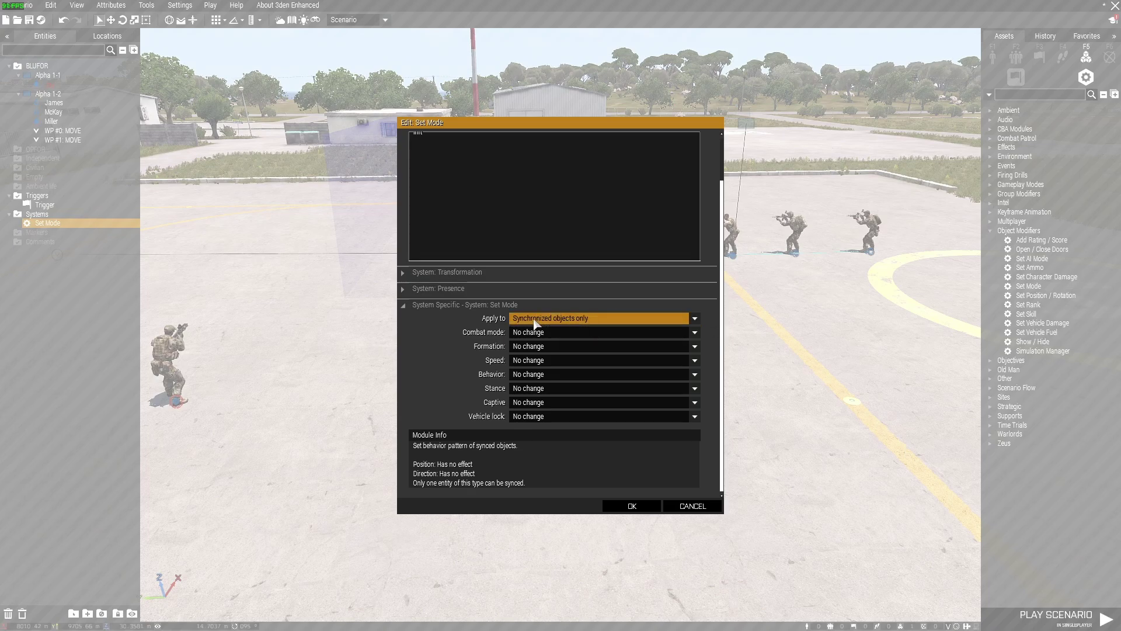
# Step: Set the Set Mode module's behavior to Aware and its stance to Stand Up
pyautogui.click(555, 360)
pyautogui.click(552, 364)
pyautogui.click(552, 375)
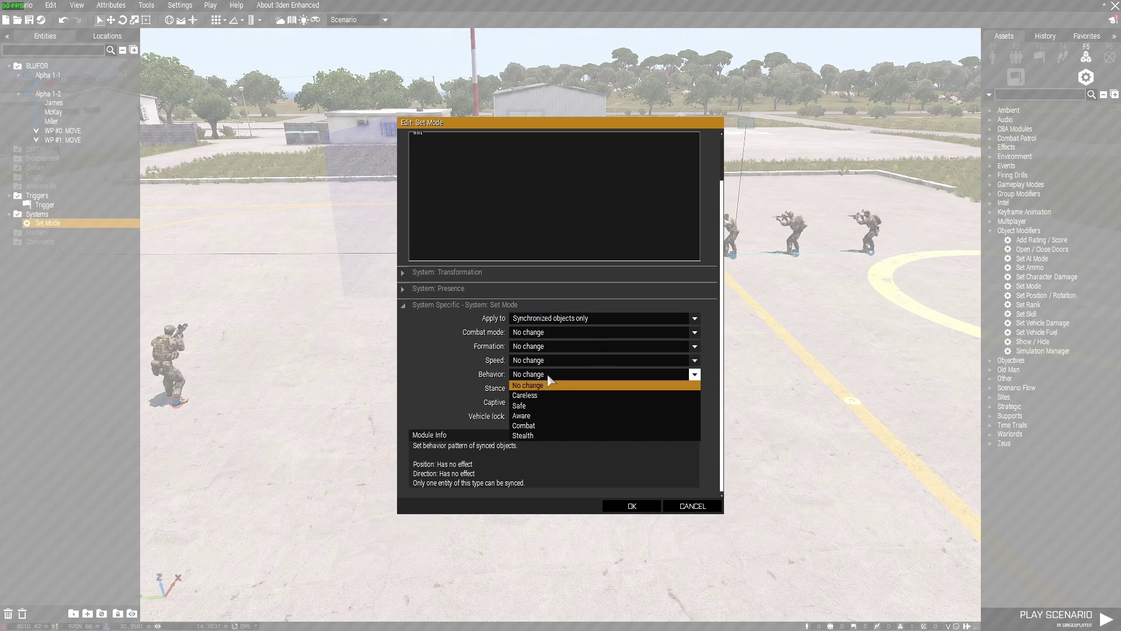
pyautogui.click(543, 416)
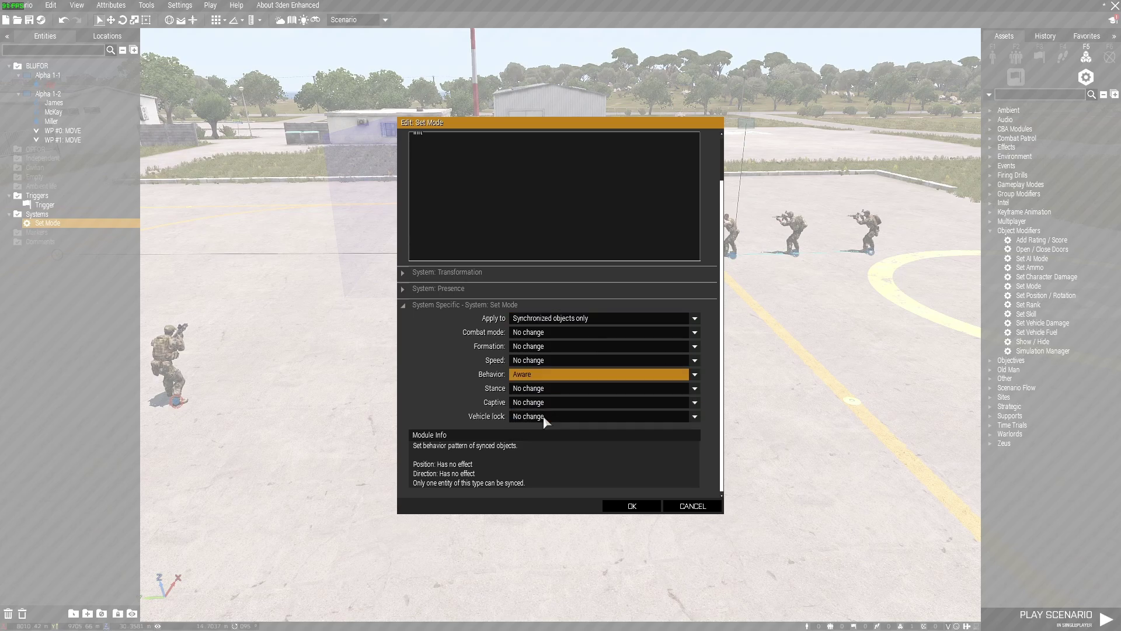
pyautogui.click(552, 388)
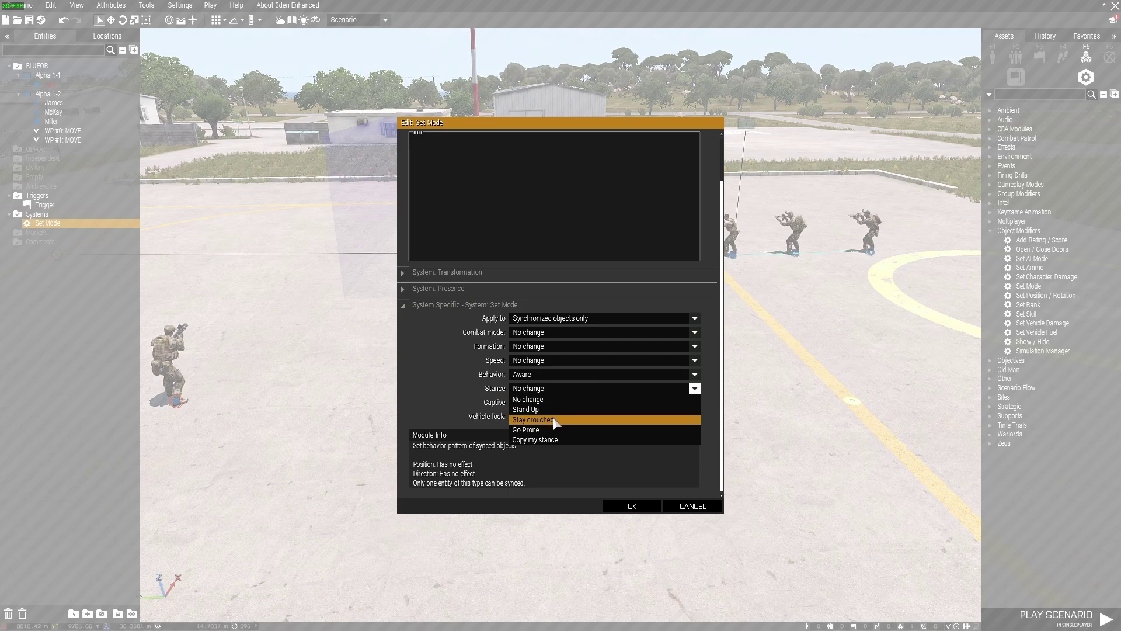
pyautogui.click(554, 408)
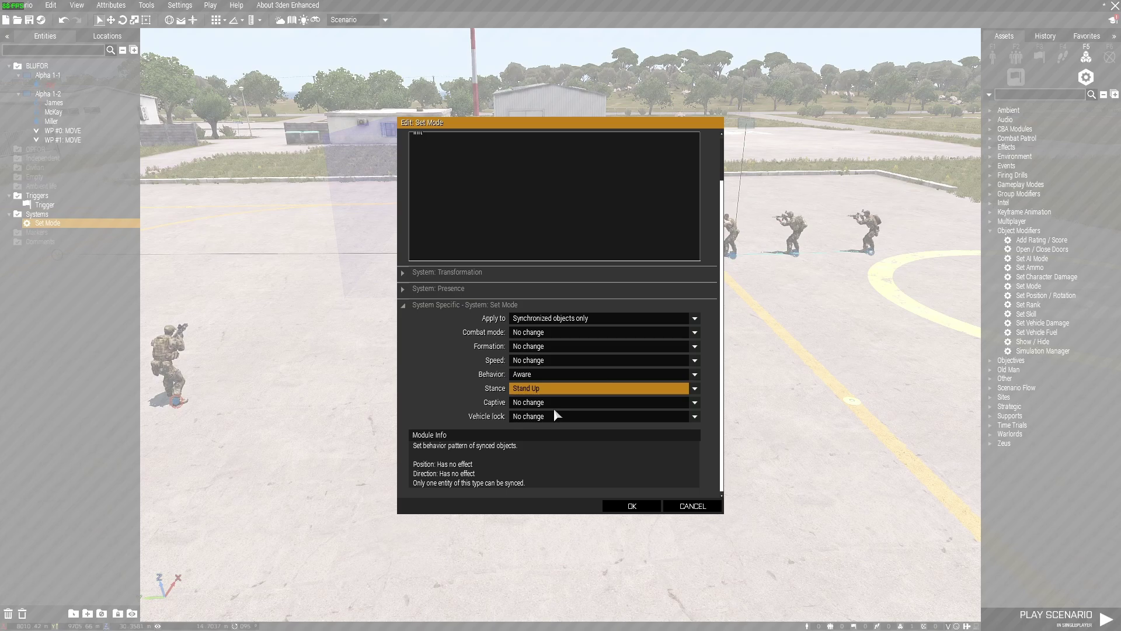
# Step: Set the Set Mode module's speed to Normal and apply its settings
pyautogui.click(537, 362)
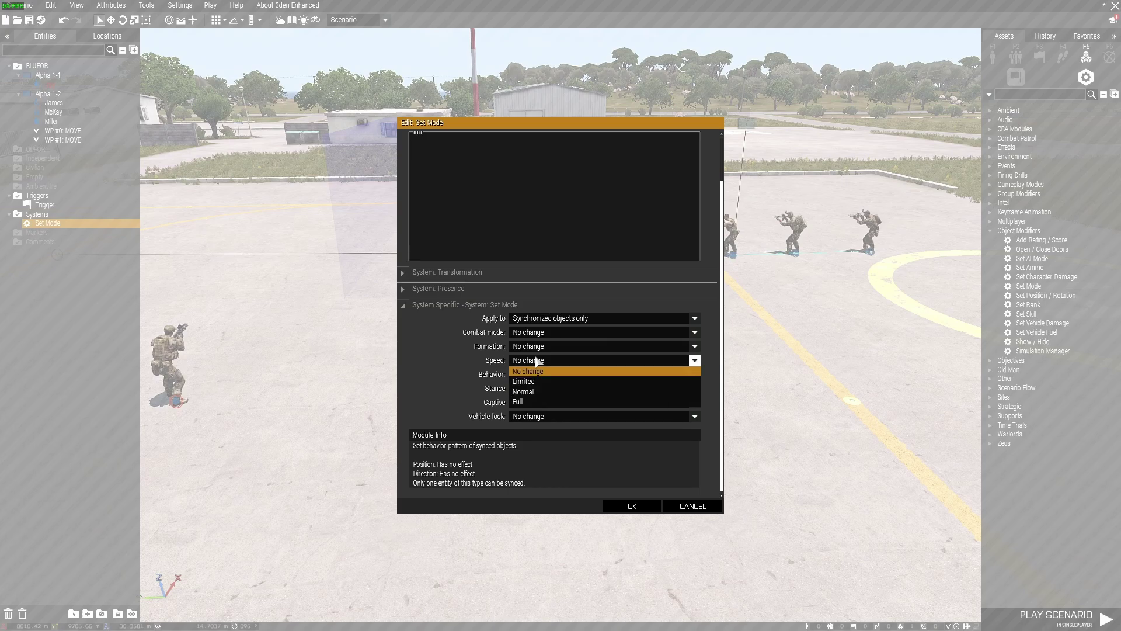
pyautogui.click(537, 392)
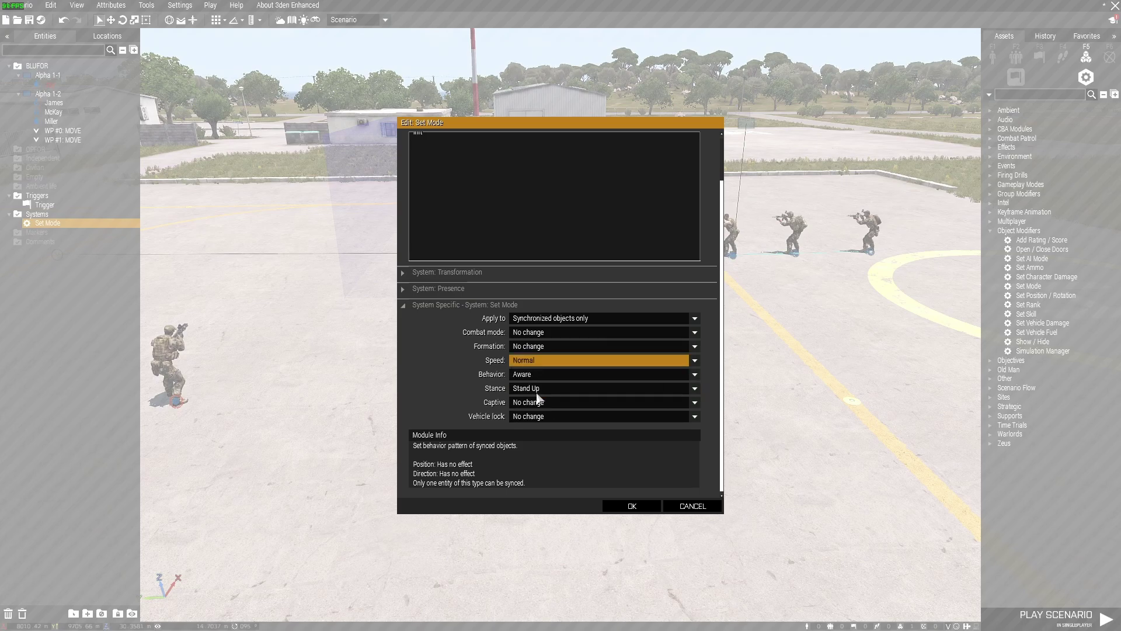
pyautogui.click(531, 361)
pyautogui.click(531, 360)
pyautogui.click(532, 361)
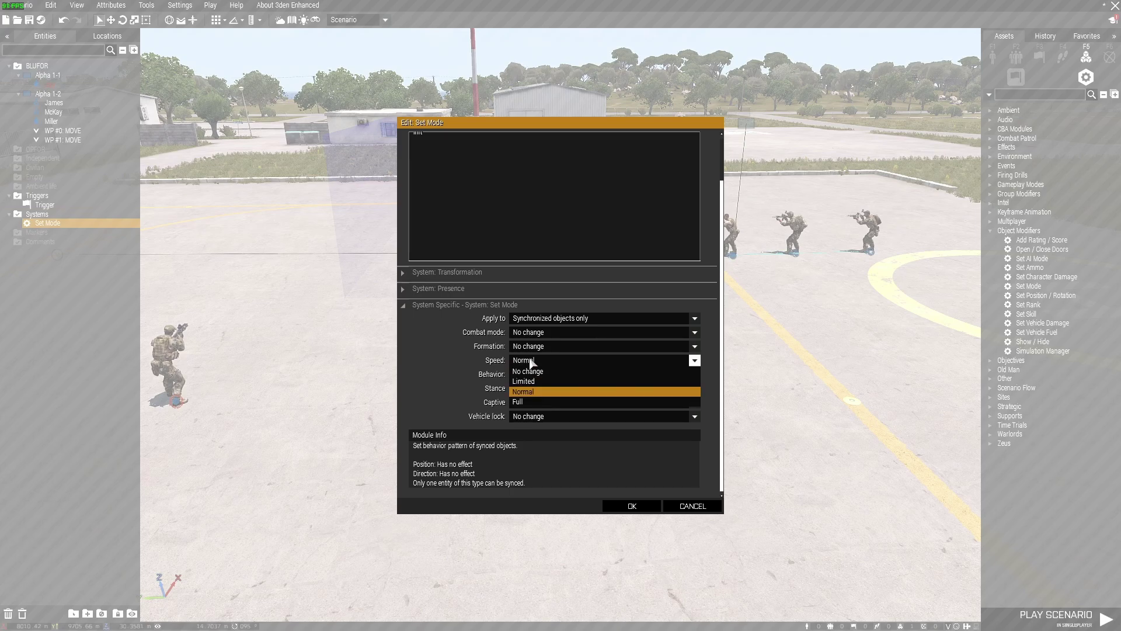
pyautogui.click(531, 362)
pyautogui.click(642, 506)
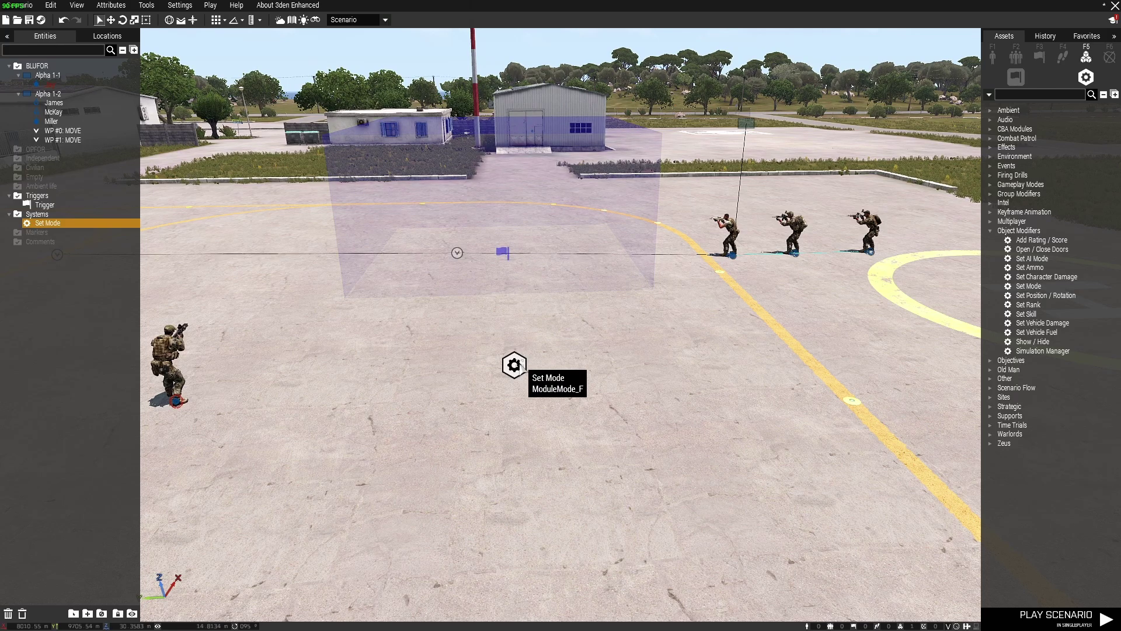
# Step: Synchronize the Set Mode module with the trigger behind it
pyautogui.rightClick(515, 366)
pyautogui.moveTo(541, 368)
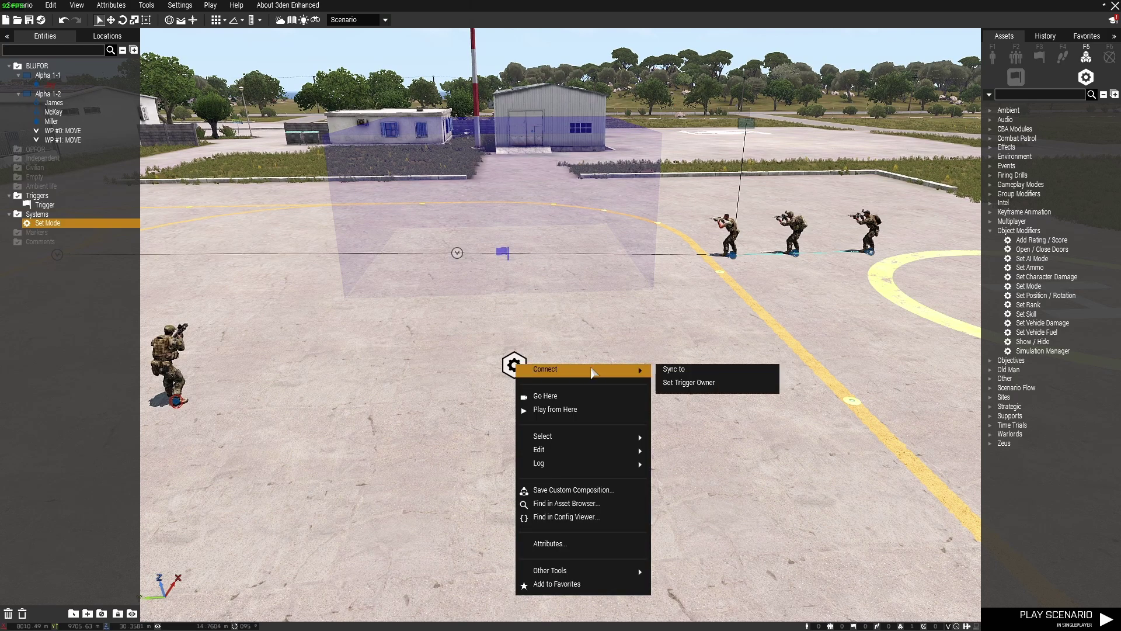
pyautogui.click(718, 377)
pyautogui.click(502, 253)
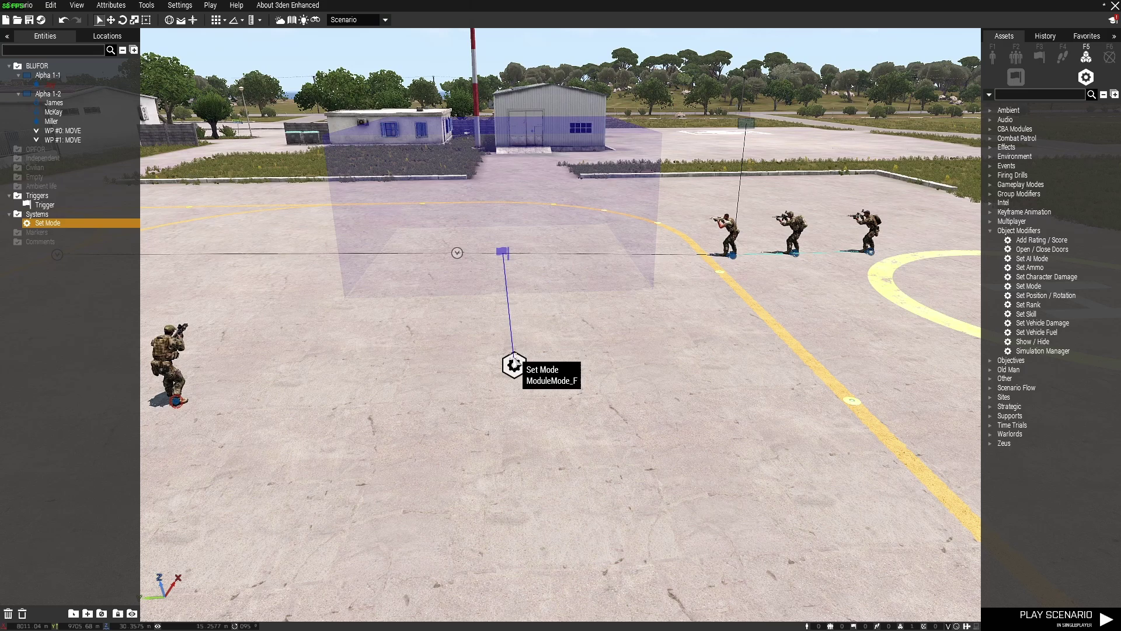
# Step: Synchronize all three Alpha 1-2 soldiers with the Set Mode module
pyautogui.moveTo(700, 188); pyautogui.dragTo(882, 263)
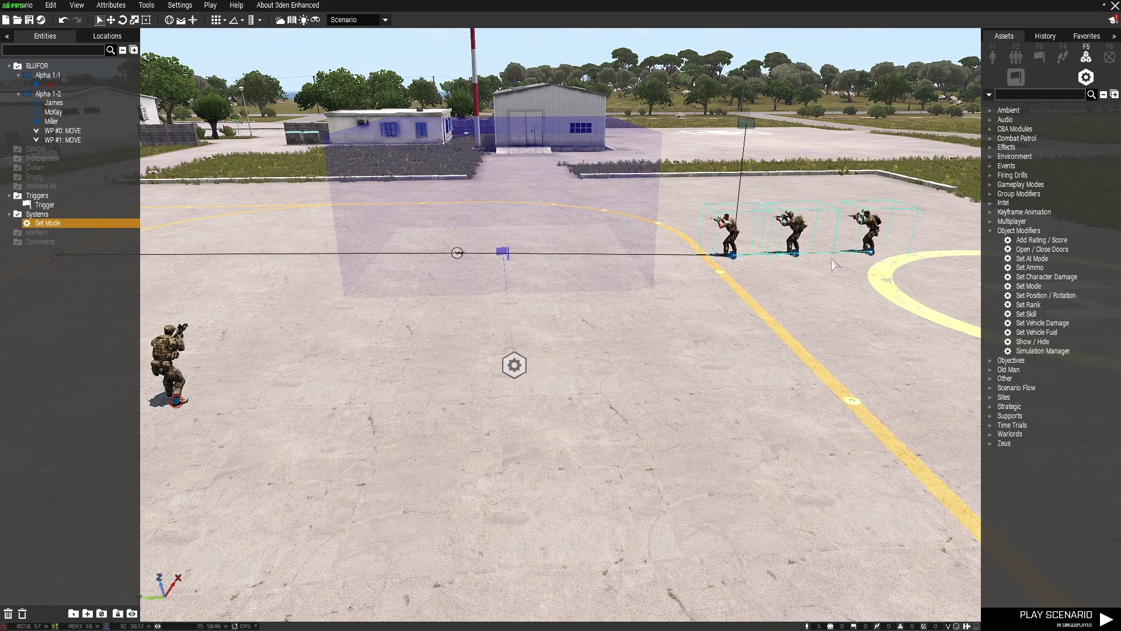
pyautogui.rightClick(795, 253)
pyautogui.moveTo(835, 258)
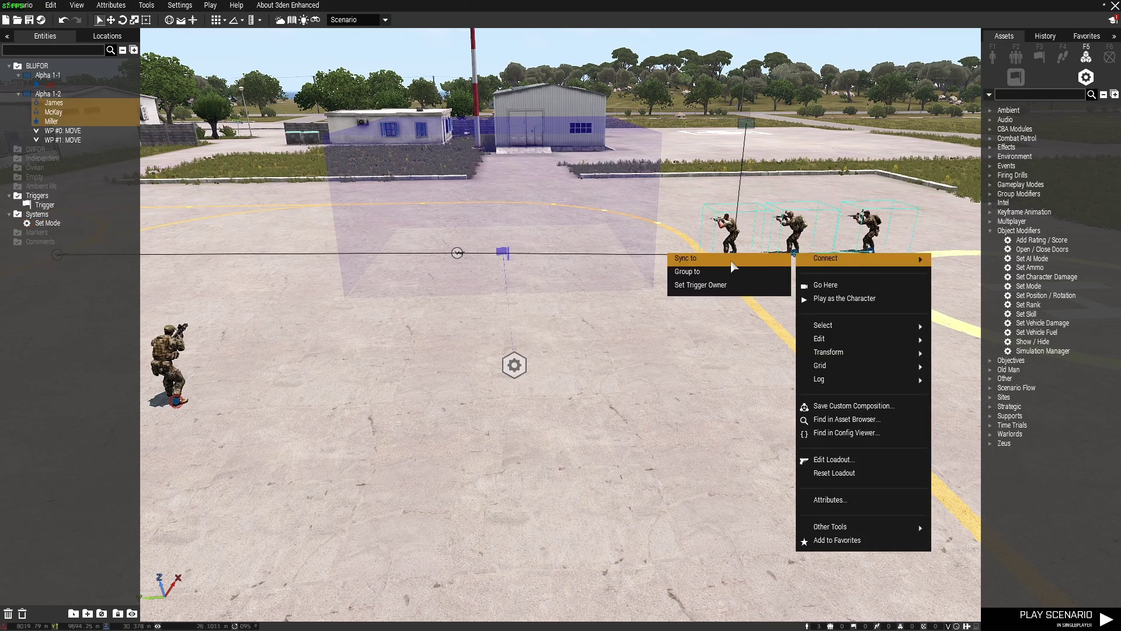
pyautogui.click(693, 263)
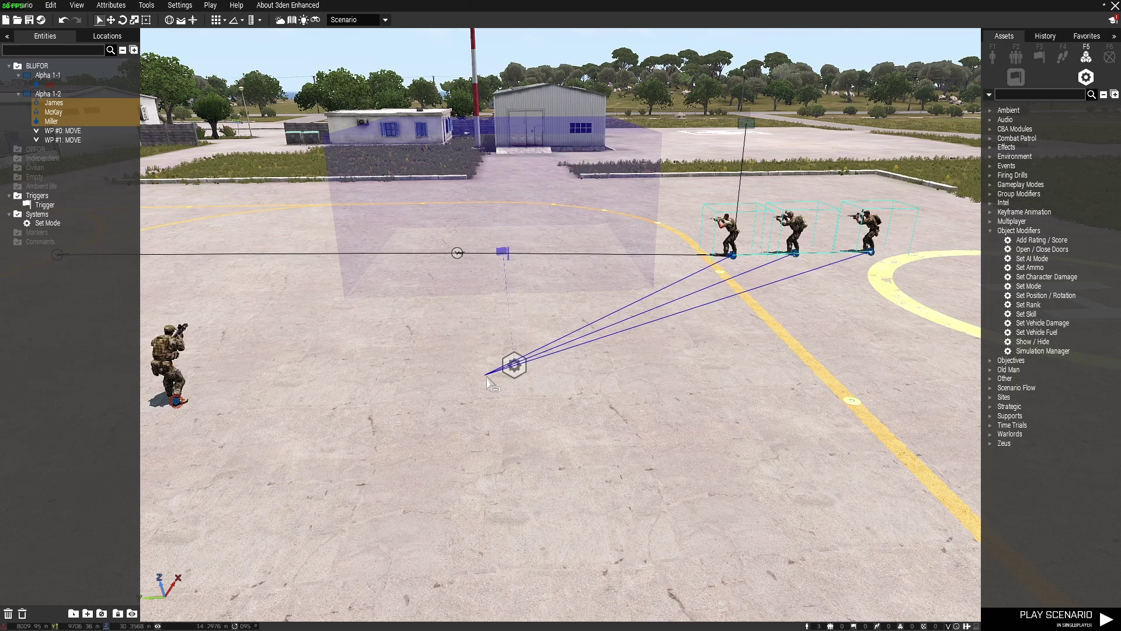
pyautogui.click(514, 366)
# Step: Place a second Set Mode module on the tarmac in front of the last waypoint of Alpha 1-2
pyautogui.press('w')
pyautogui.moveTo(553, 417)
pyautogui.mouseDown(button='right')
pyautogui.moveTo(545, 411)
pyautogui.moveTo(552, 418)
pyautogui.mouseUp(button='right')
pyautogui.press('s')
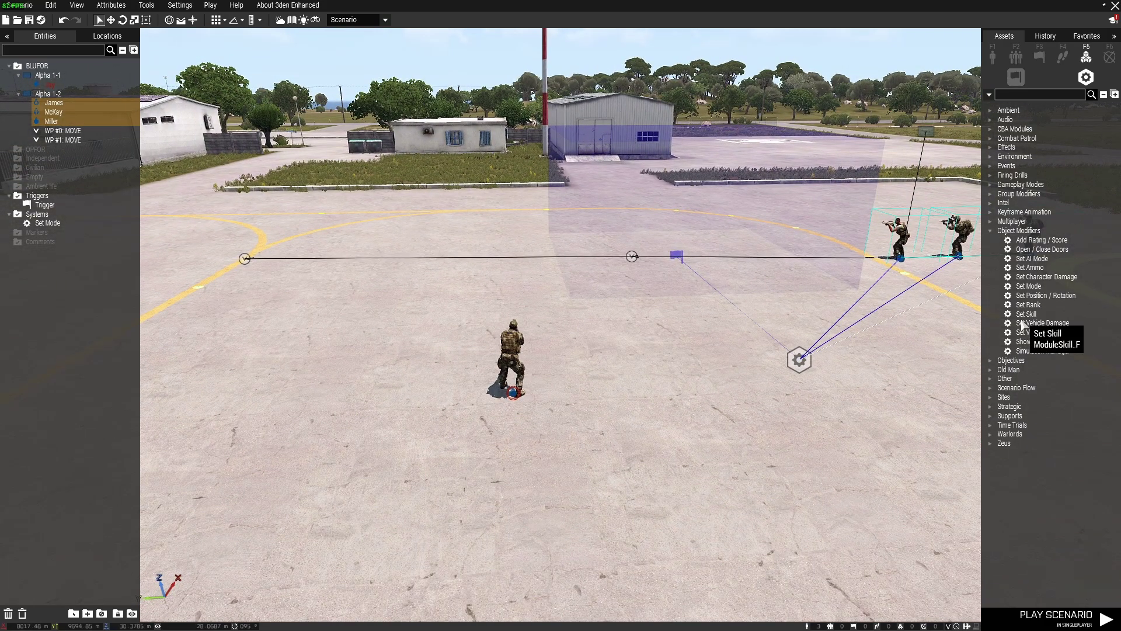
pyautogui.click(1028, 285)
pyautogui.press('a')
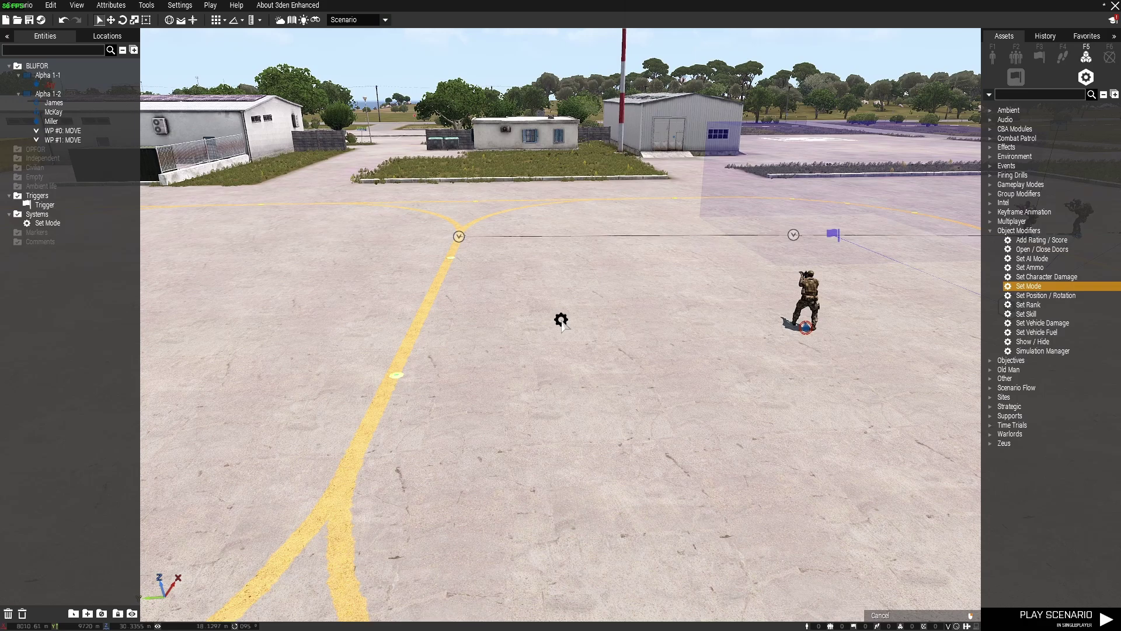
pyautogui.click(550, 334)
pyautogui.press('d')
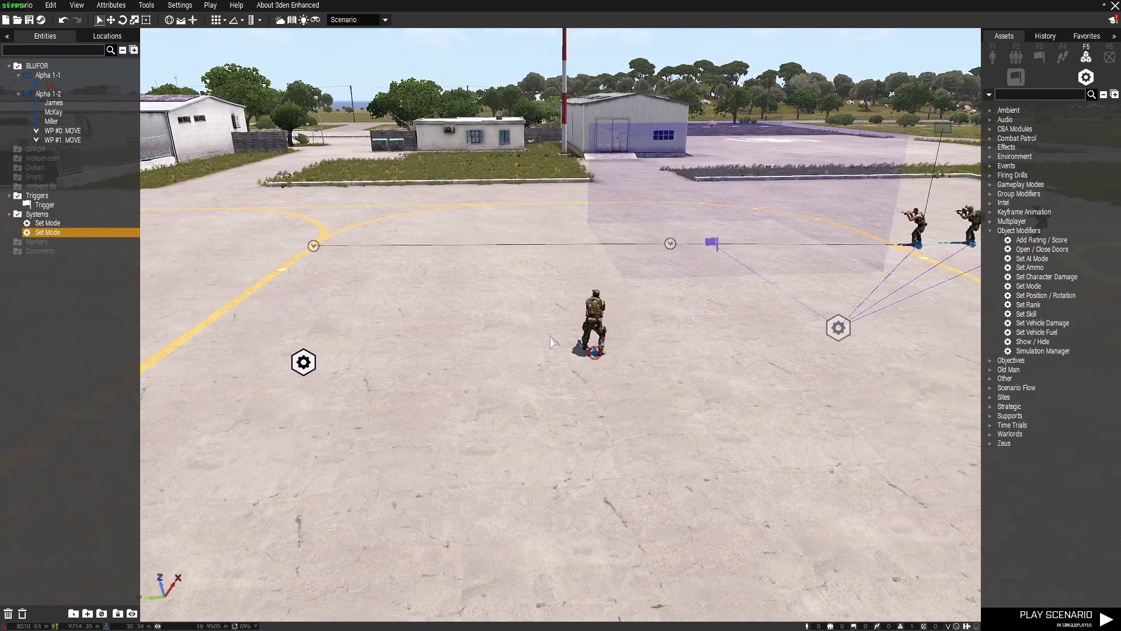
# Step: Duplicate the BLUFOR trigger near the last waypoint and shift that waypoint into line with the new trigger
pyautogui.click(706, 243)
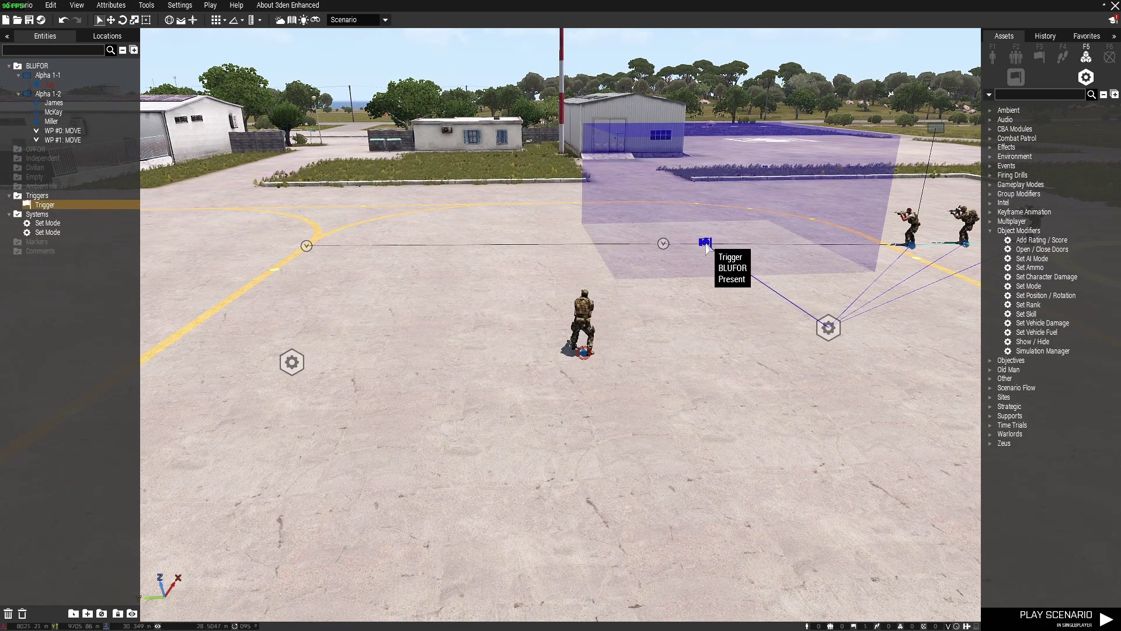
pyautogui.hotkey('ctrl', 'v')
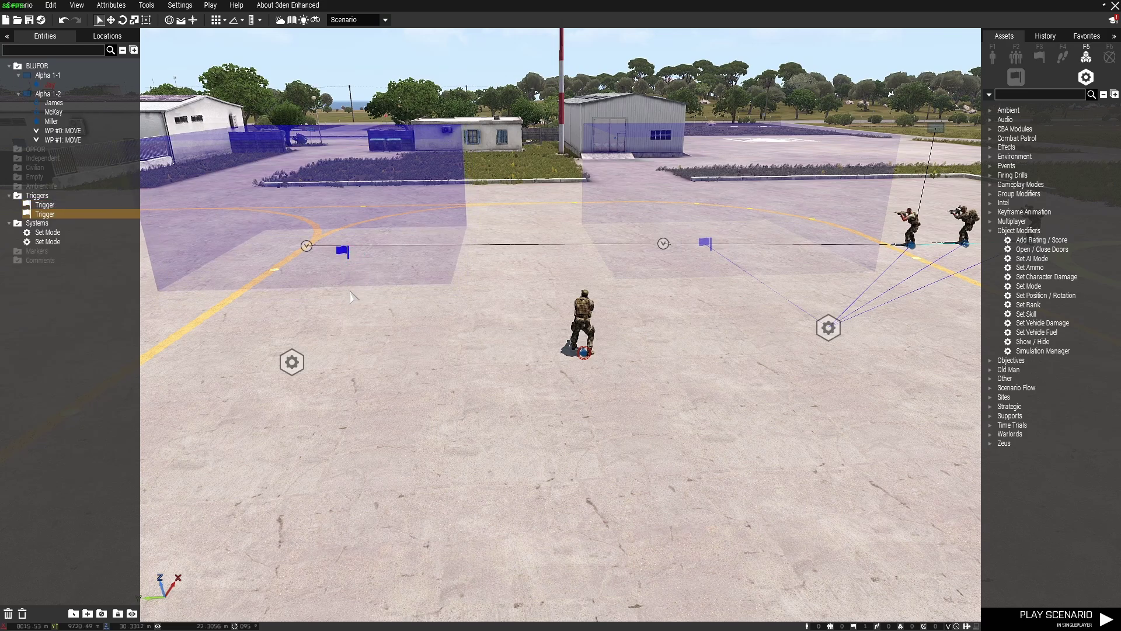
pyautogui.press('a')
pyautogui.moveTo(354, 296); pyautogui.dragTo(461, 308, button='right')
pyautogui.moveTo(465, 323); pyautogui.dragTo(535, 332)
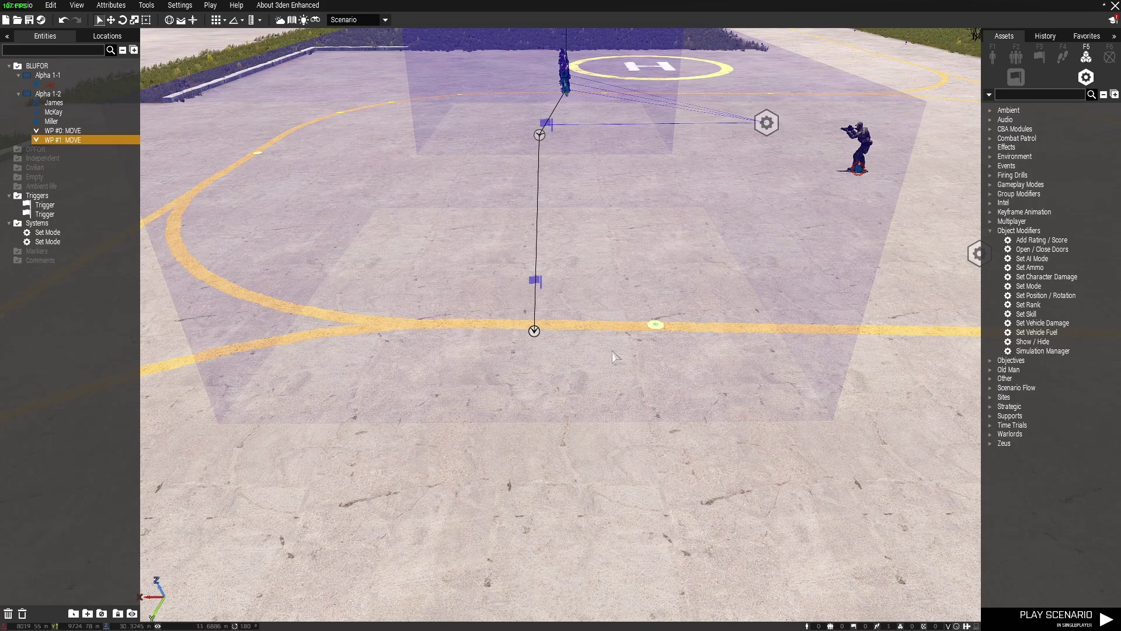
# Step: Make the second Set Mode module apply to synchronized objects only
pyautogui.press('d')
pyautogui.moveTo(613, 351); pyautogui.dragTo(630, 349, button='right')
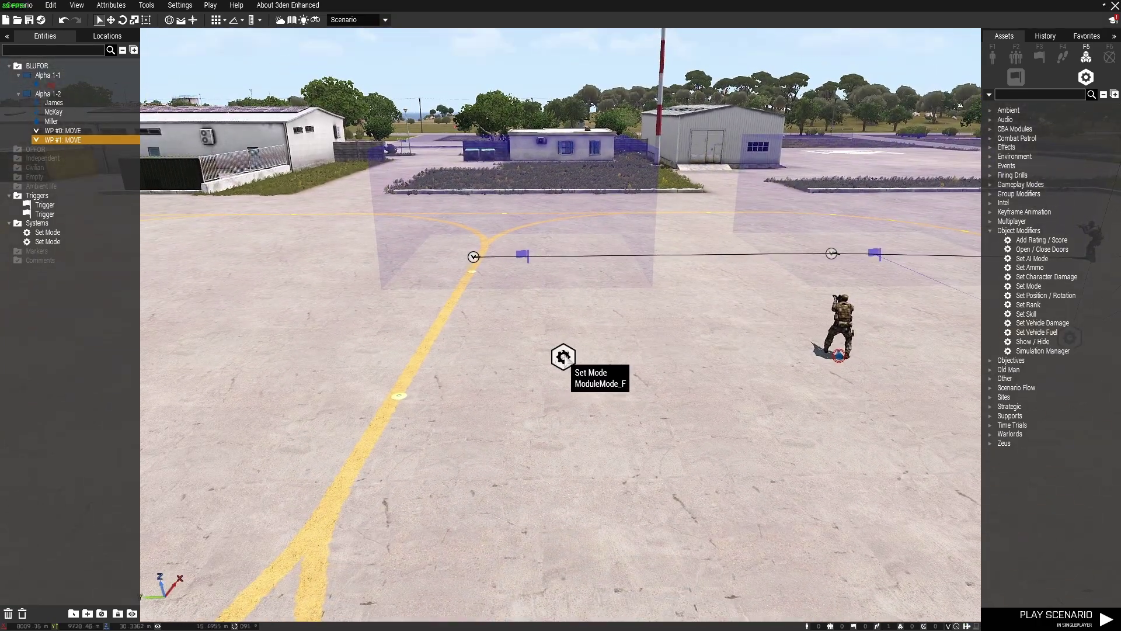
pyautogui.doubleClick(565, 358)
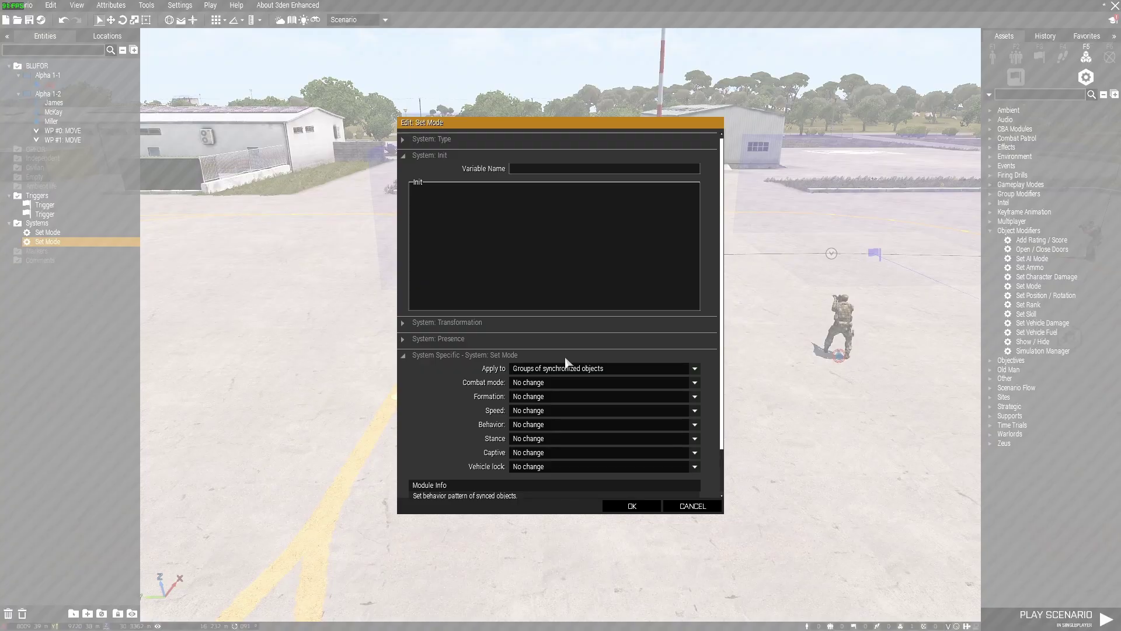
pyautogui.click(667, 369)
pyautogui.click(625, 381)
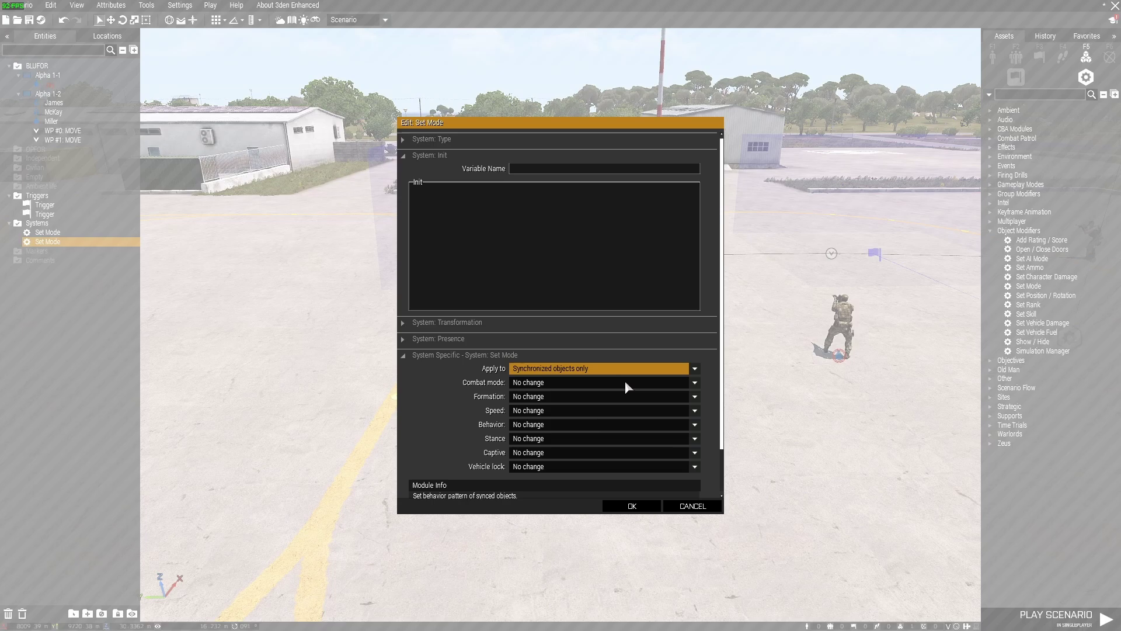
pyautogui.scroll(-2, 718, 392)
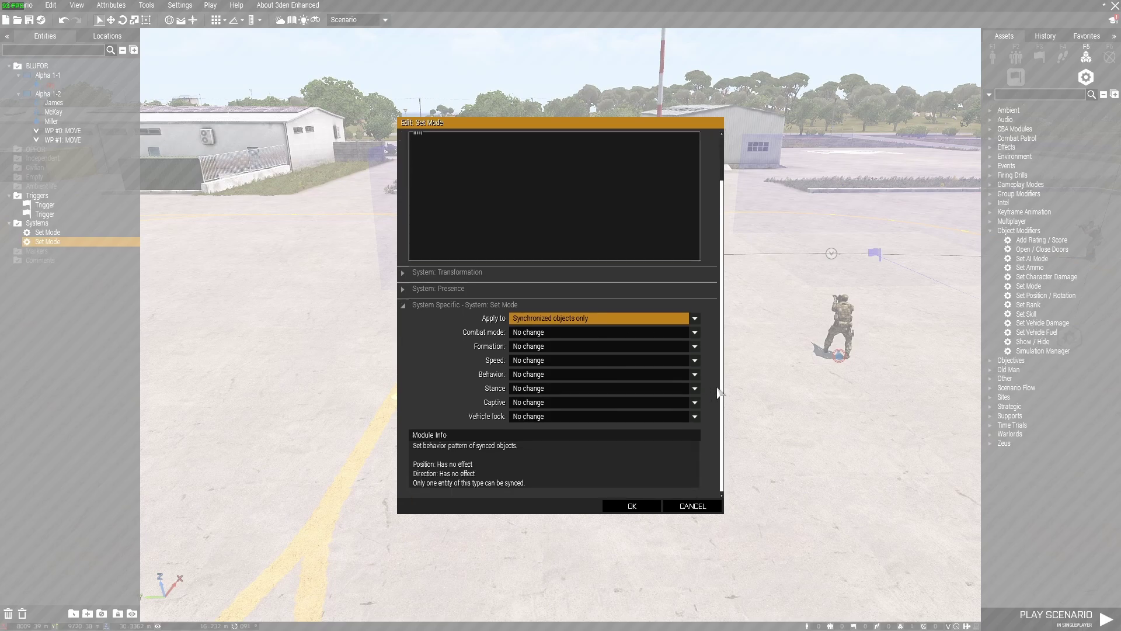
# Step: Set the second Set Mode module's speed to Limited, behavior to Safe and stance to Go Prone
pyautogui.click(695, 332)
pyautogui.click(694, 332)
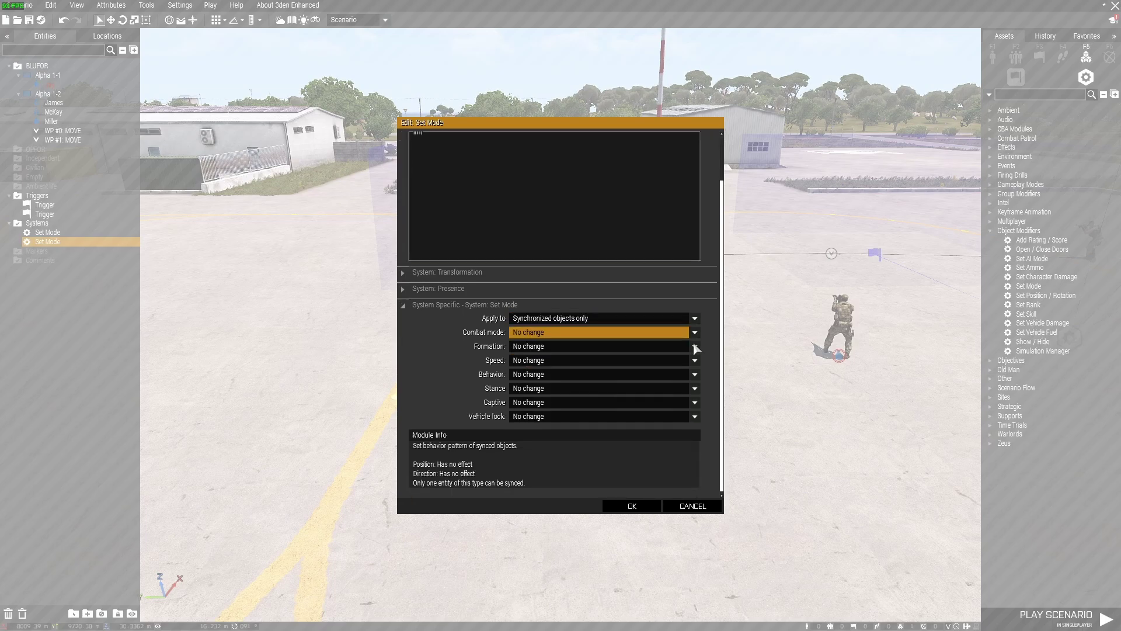
pyautogui.click(694, 360)
pyautogui.click(651, 377)
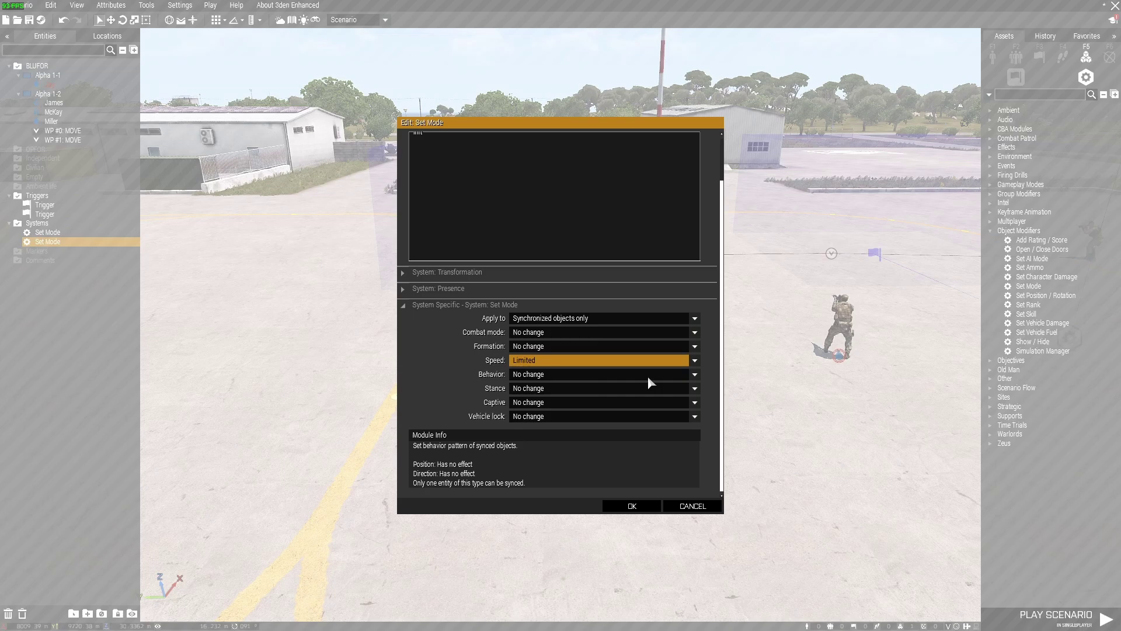
pyautogui.click(695, 375)
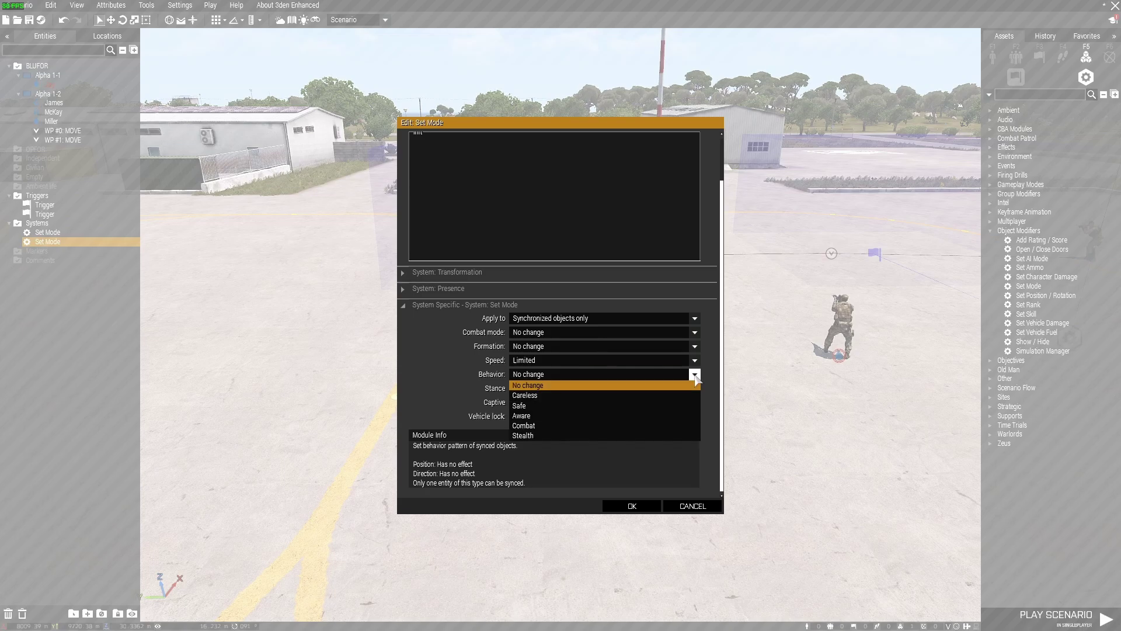
pyautogui.click(616, 406)
pyautogui.click(694, 388)
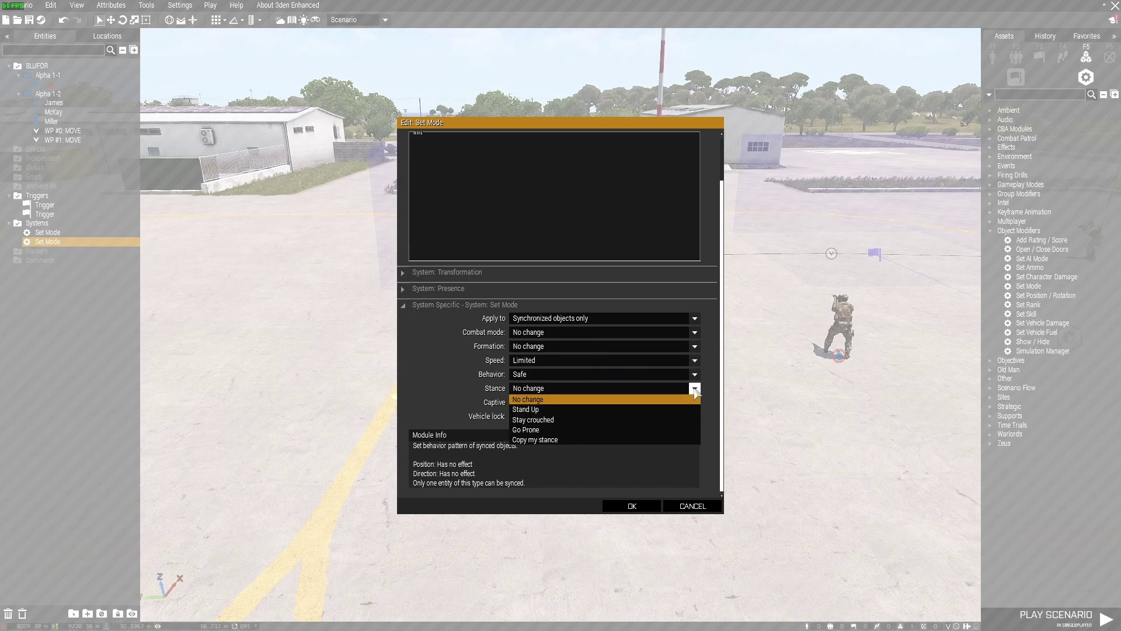
pyautogui.click(577, 430)
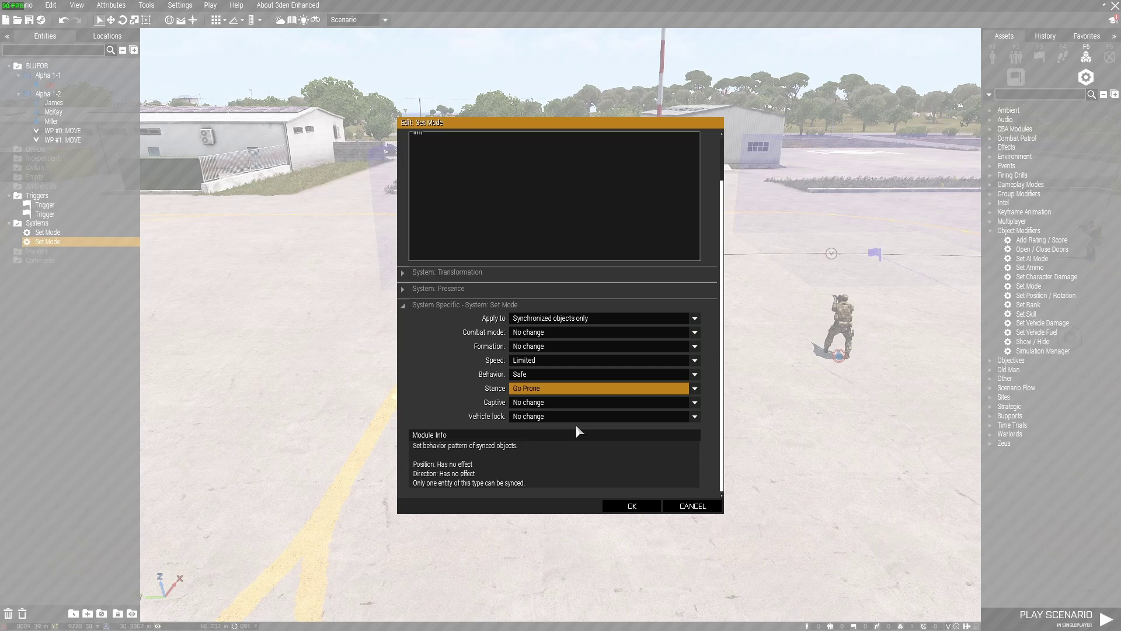
pyautogui.click(631, 507)
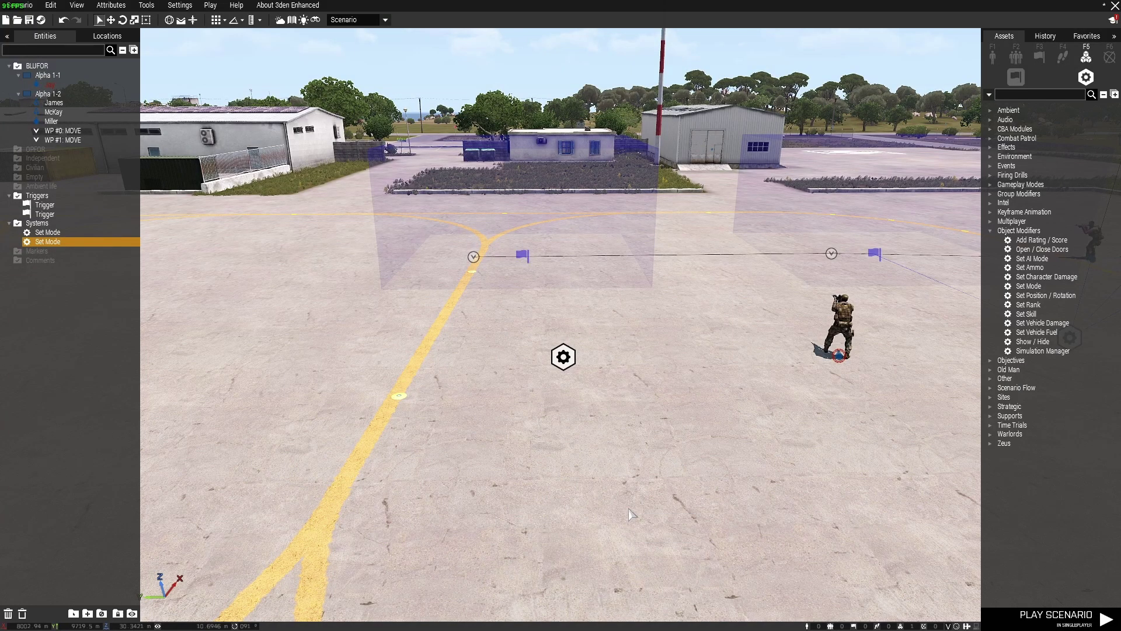
pyautogui.press('d')
pyautogui.press('a')
pyautogui.rightClick(603, 410)
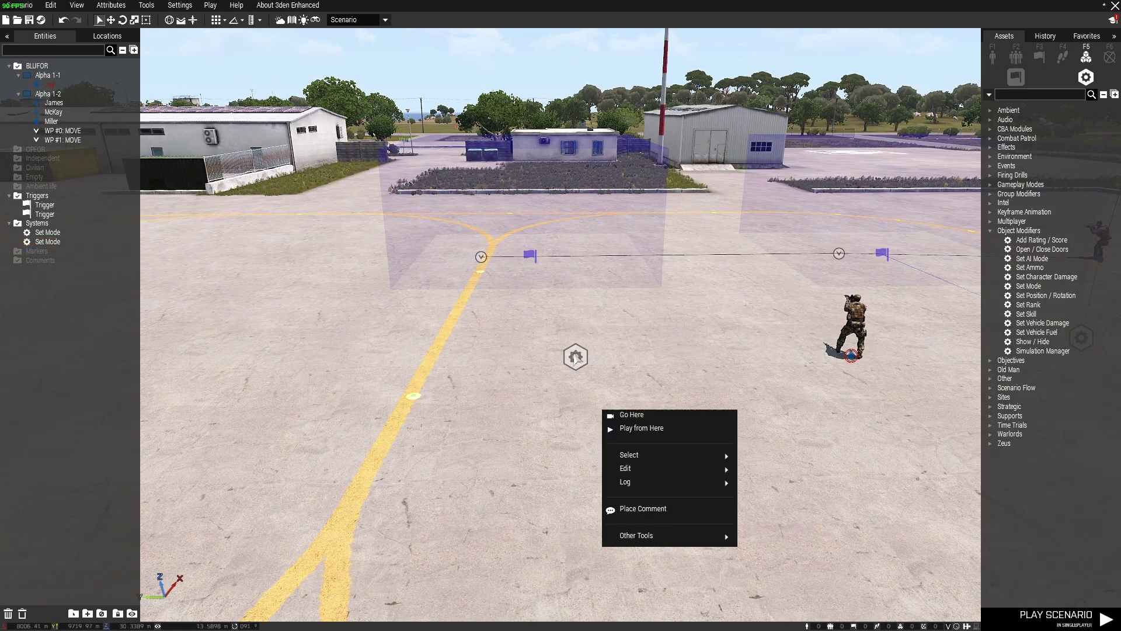
pyautogui.rightClick(576, 356)
pyautogui.moveTo(666, 359)
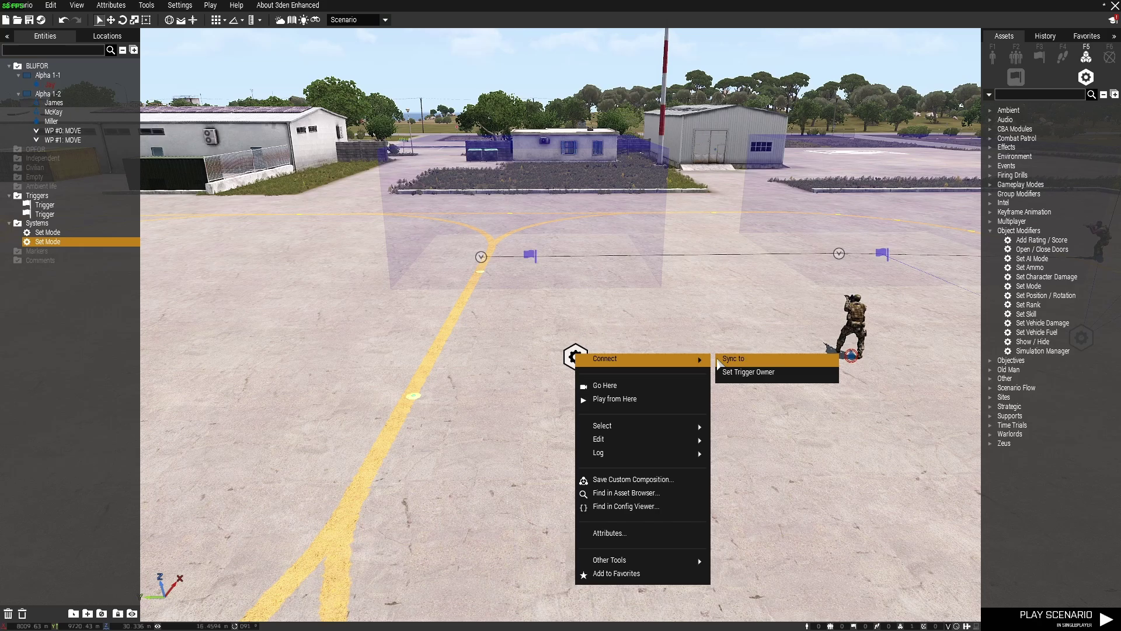
pyautogui.click(745, 372)
pyautogui.click(531, 259)
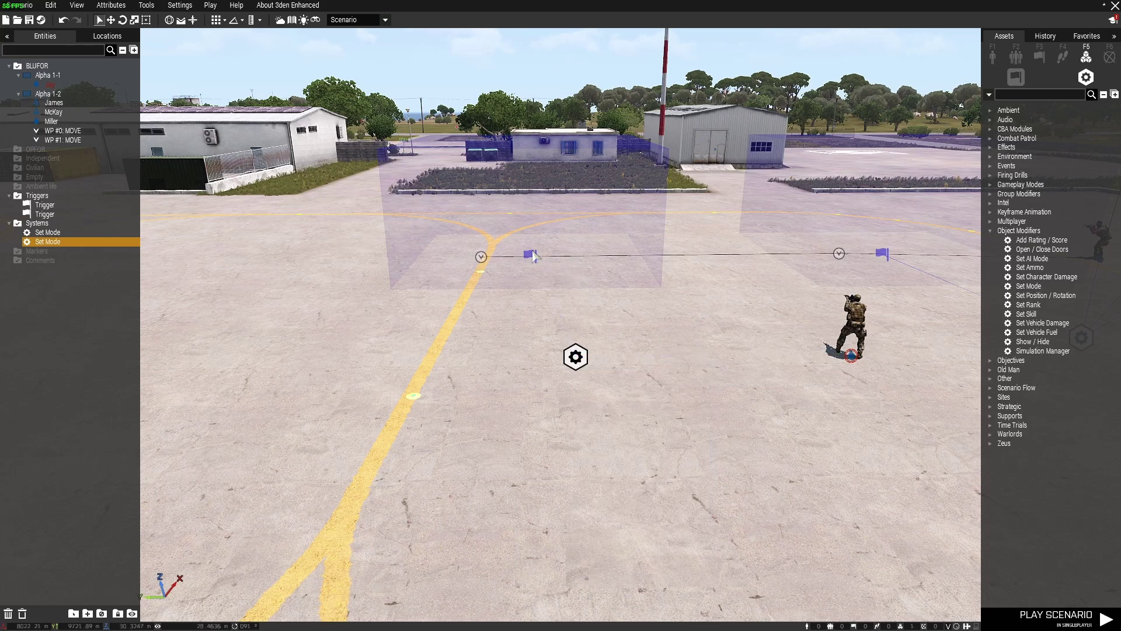
# Step: Synchronize the second Set Mode module with the duplicated trigger at the last waypoint
pyautogui.rightClick(571, 357)
pyautogui.click(741, 366)
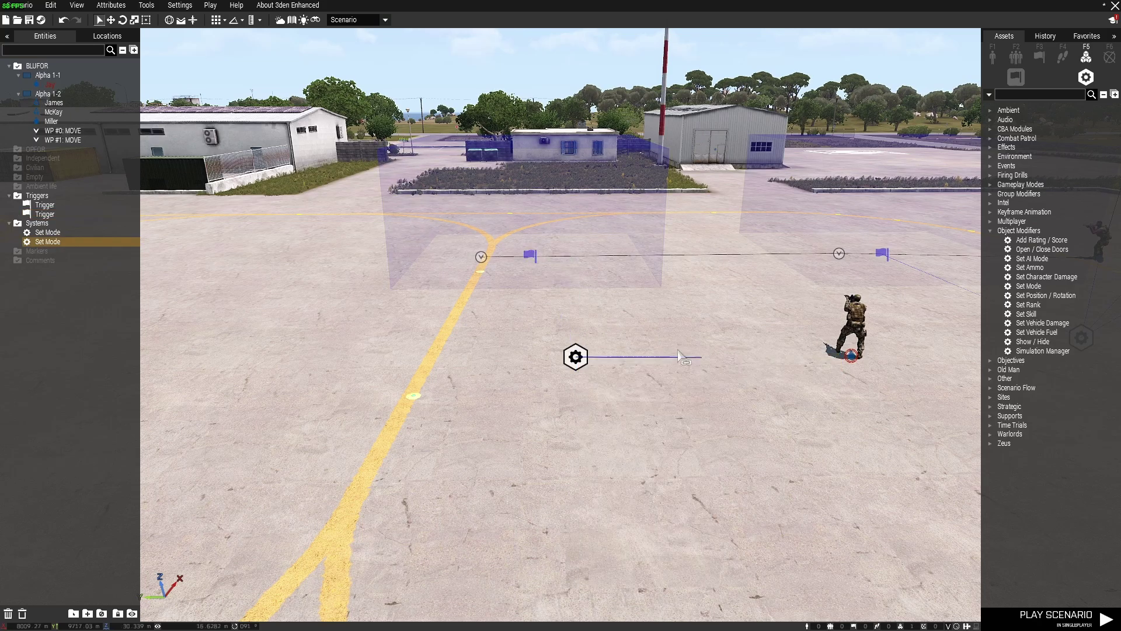
pyautogui.click(531, 256)
# Step: Synchronize all three Alpha 1-2 soldiers with the second Set Mode module as well
pyautogui.press('a')
pyautogui.moveTo(543, 394); pyautogui.dragTo(532, 345, button='right')
pyautogui.press('d')
pyautogui.press('w')
pyautogui.moveTo(506, 241); pyautogui.dragTo(659, 330)
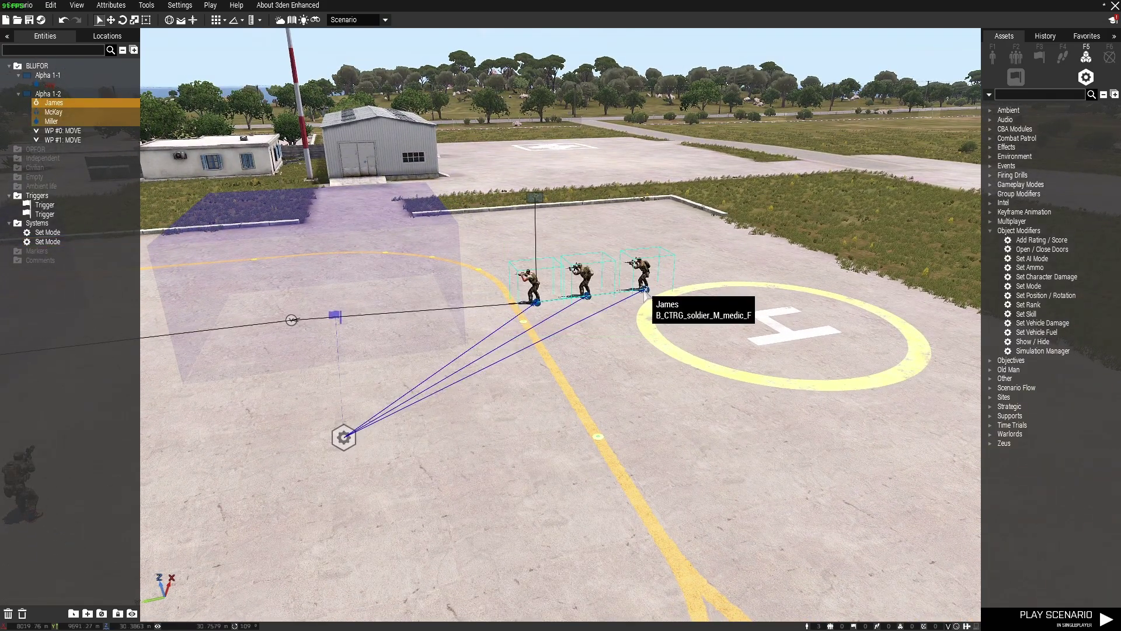
pyautogui.rightClick(645, 292)
pyautogui.moveTo(710, 297)
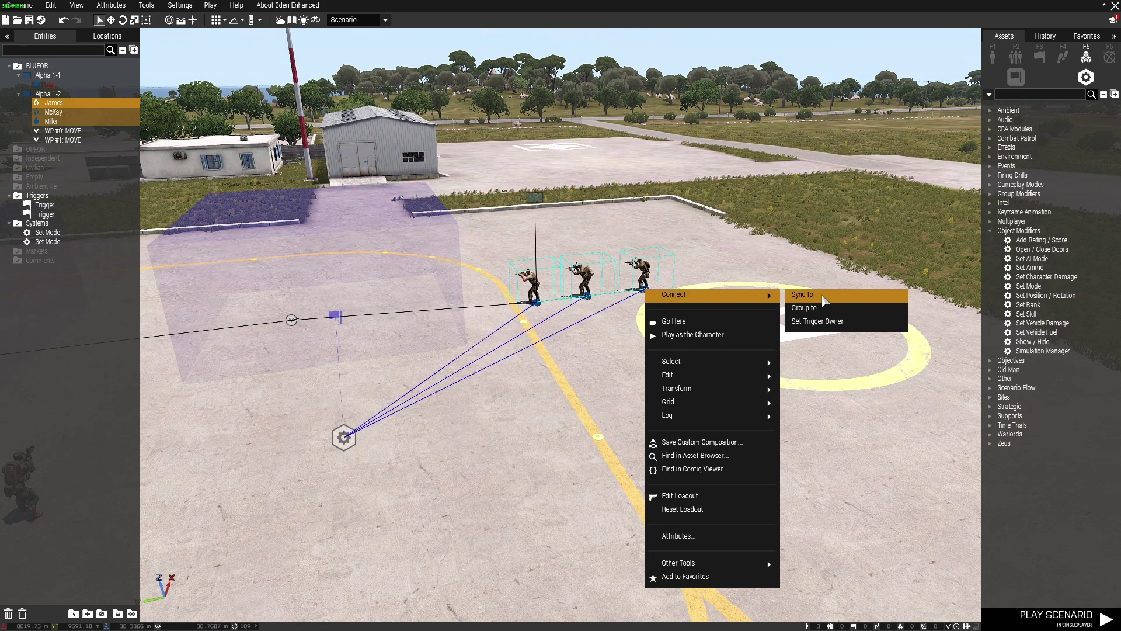
pyautogui.click(828, 298)
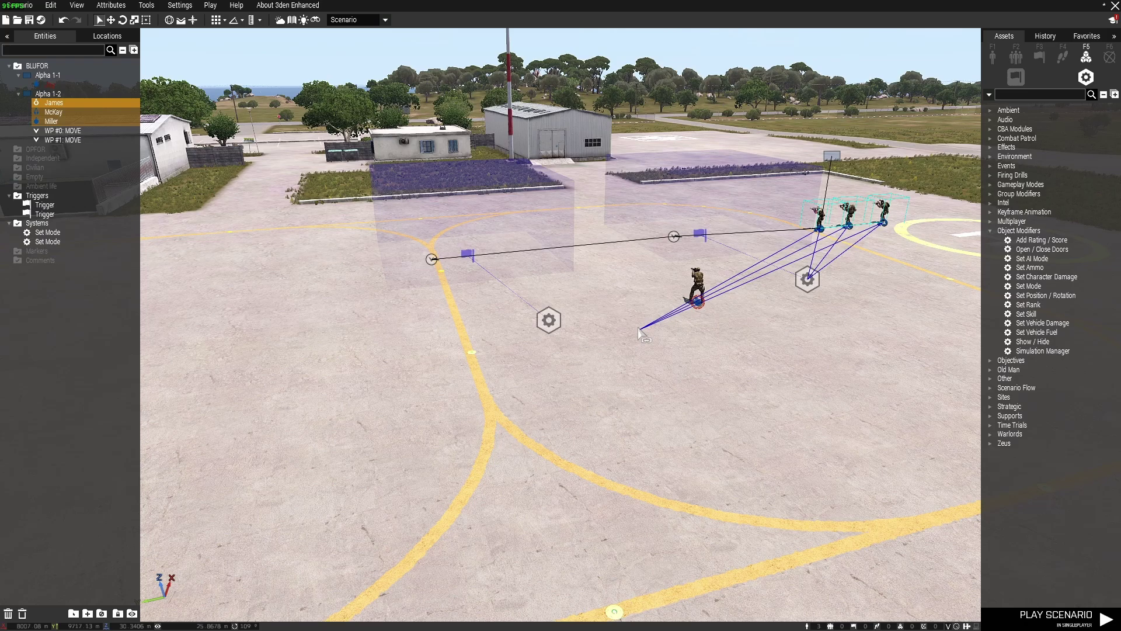
pyautogui.click(552, 318)
# Step: Examine the synchronization links between both triggers, their Set Mode modules and the Alpha 1-2 soldiers
pyautogui.press('d')
pyautogui.moveTo(653, 386)
pyautogui.mouseDown(button='right')
pyautogui.moveTo(621, 390)
pyautogui.moveTo(634, 386)
pyautogui.mouseUp(button='right')
pyautogui.press('w')
pyautogui.press('d')
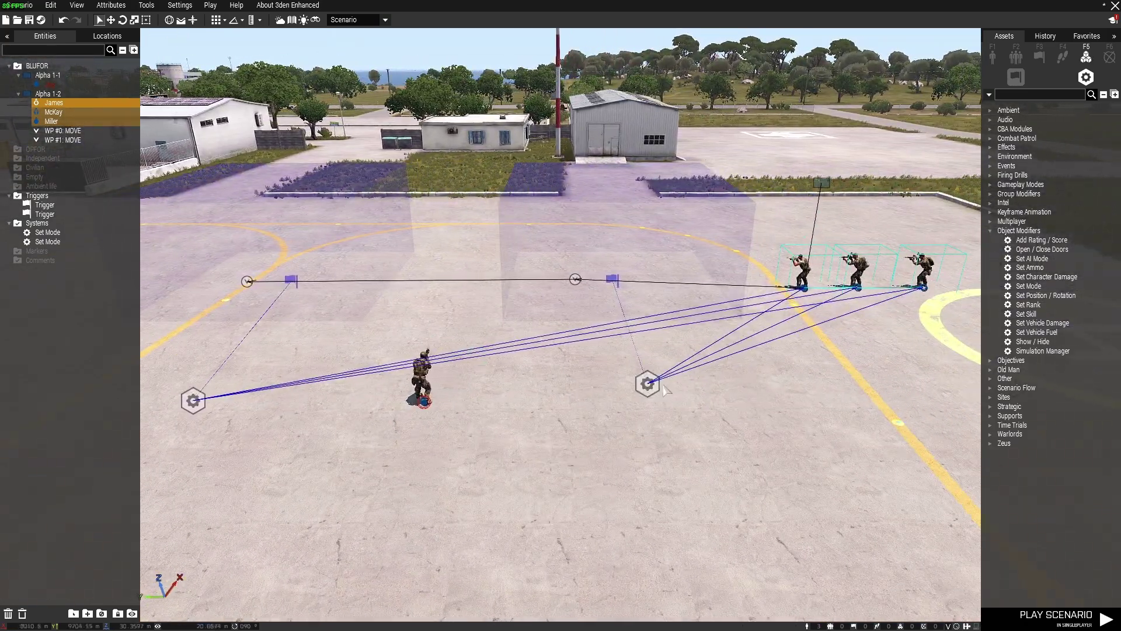
pyautogui.click(648, 385)
pyautogui.press('a')
pyautogui.click(425, 400)
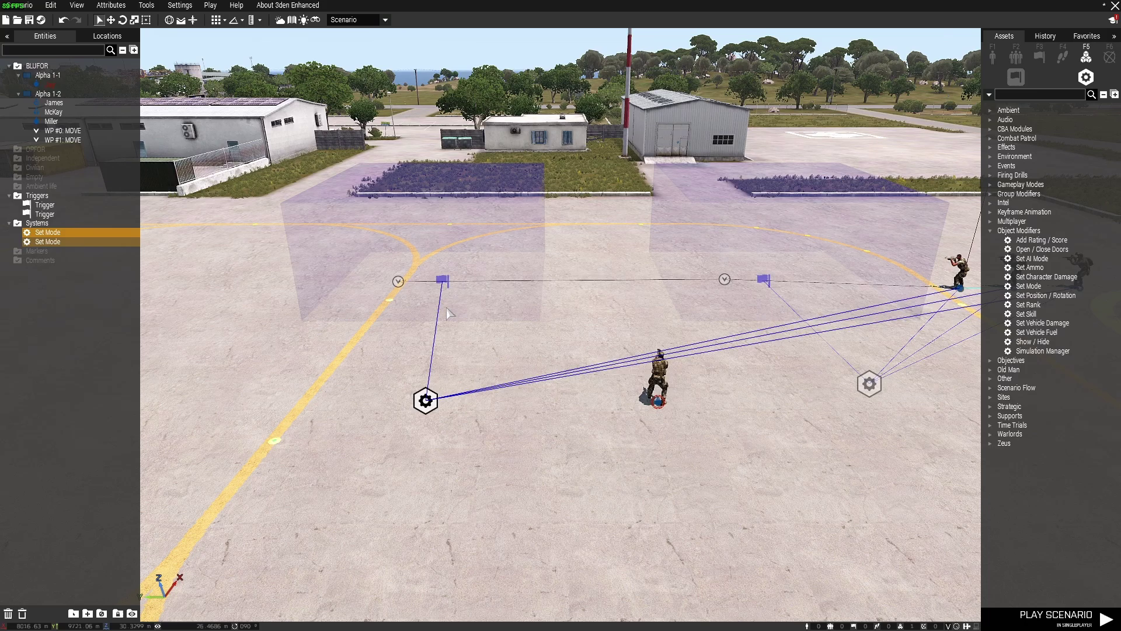
pyautogui.click(442, 280)
pyautogui.click(766, 280)
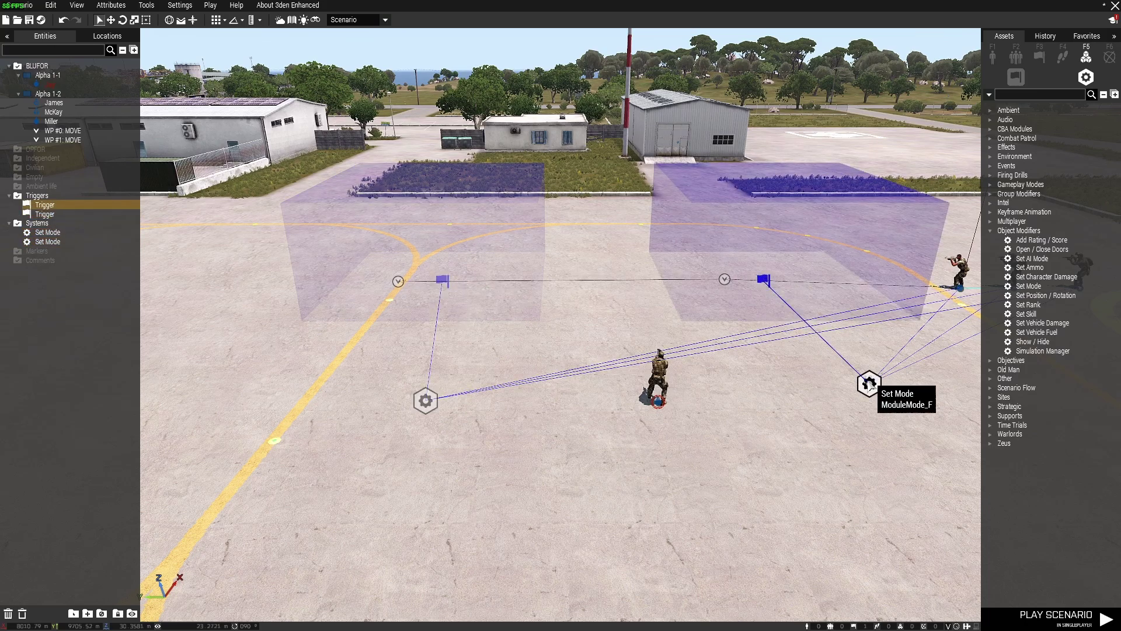
# Step: Inspect the two Set Mode modules, their trigger areas and the player soldier's position relative to the waypoint path
pyautogui.click(869, 384)
pyautogui.press('s')
pyautogui.press('d')
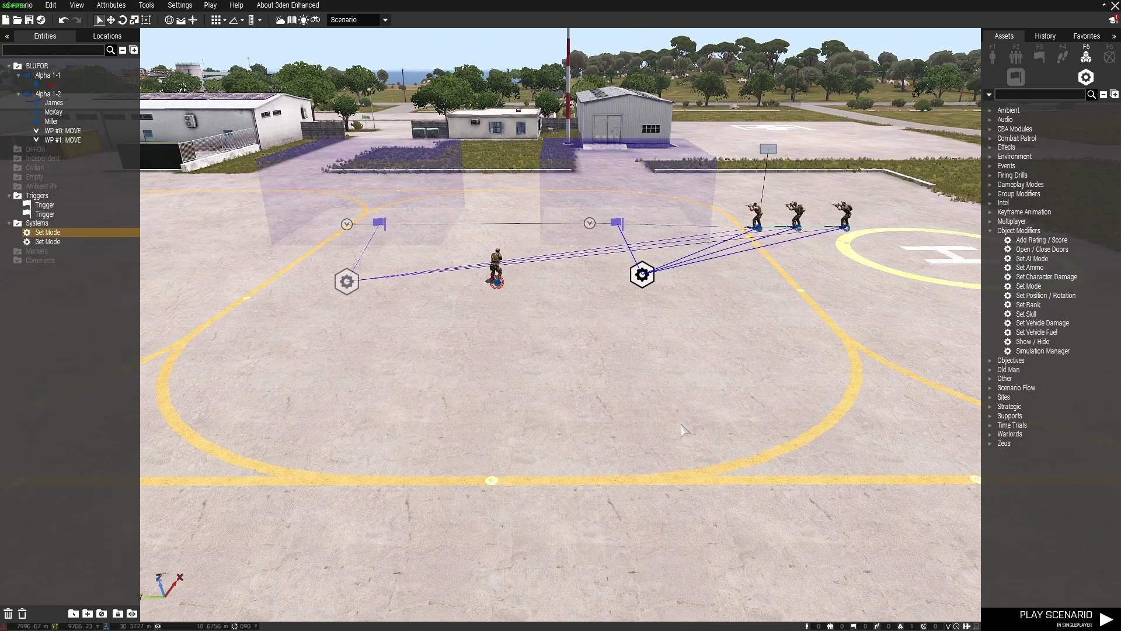
pyautogui.press('a')
pyautogui.press('w')
pyautogui.moveTo(435, 217); pyautogui.dragTo(576, 266)
pyautogui.moveTo(514, 241); pyautogui.dragTo(424, 246)
pyautogui.click(517, 400)
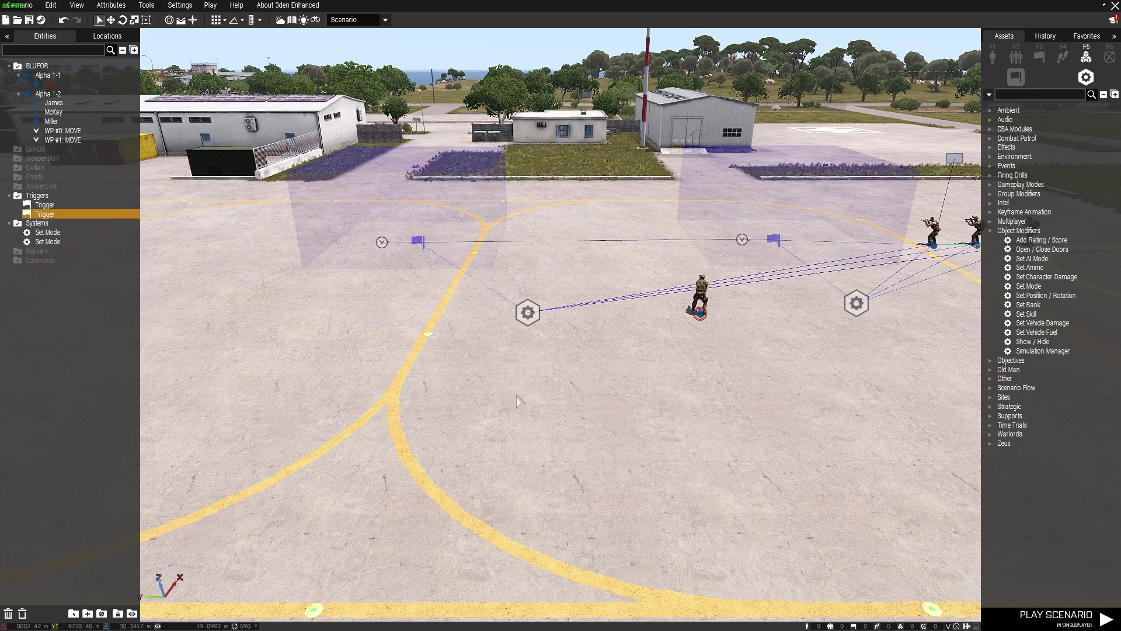
pyautogui.press('s')
pyautogui.moveTo(518, 399); pyautogui.dragTo(511, 372, button='right')
pyautogui.press('w')
pyautogui.click(466, 337)
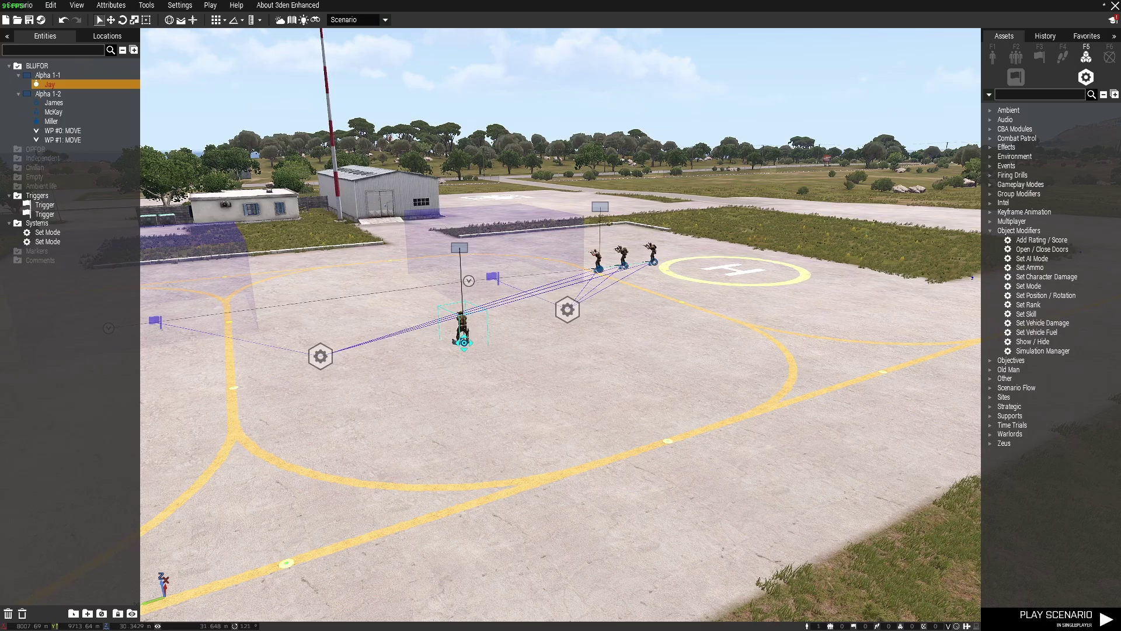
pyautogui.moveTo(466, 338); pyautogui.dragTo(498, 400, button='right')
pyautogui.press('a')
pyautogui.press('d')
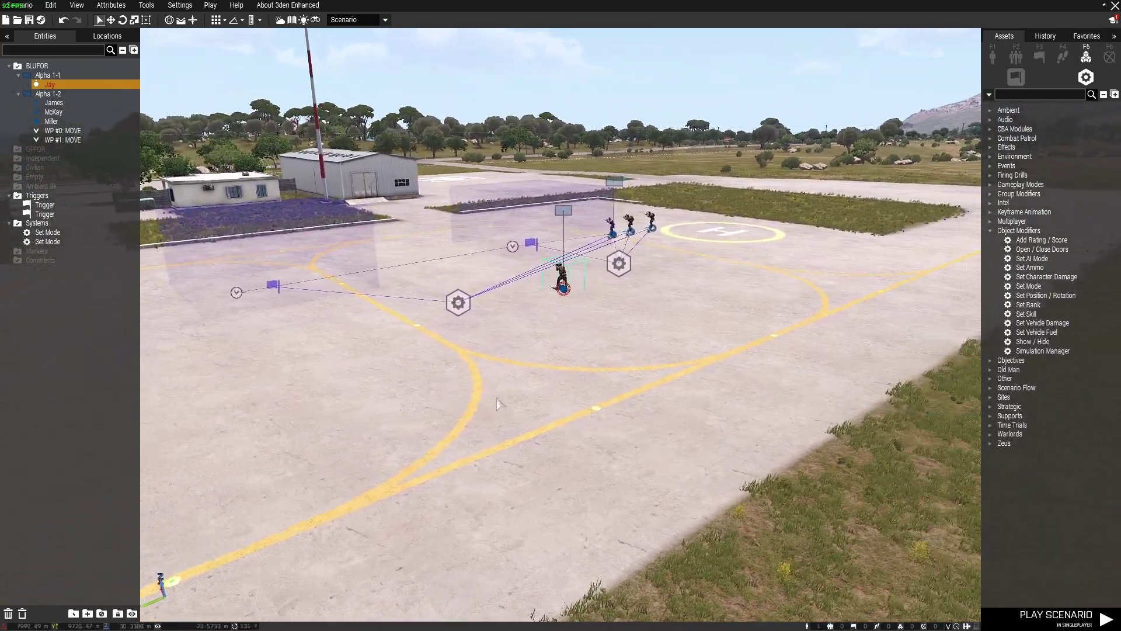
# Step: Run the scenario and watch how the Alpha 1-2 soldiers change stance and speed at the trigger areas
pyautogui.hotkey('ctrl', 'p')
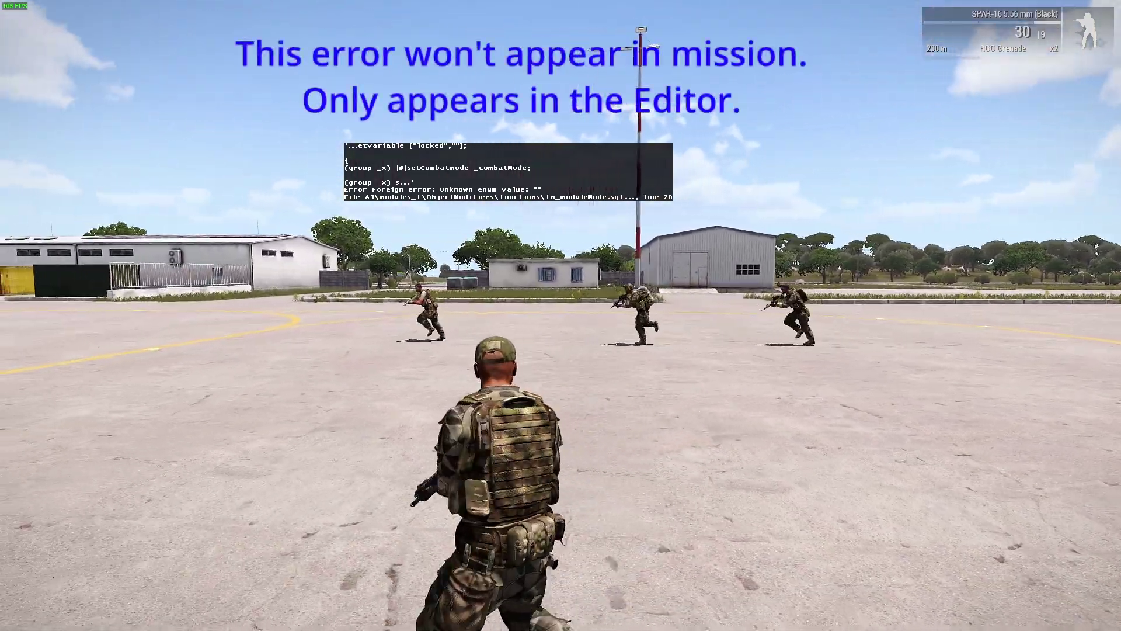
pyautogui.press('w')
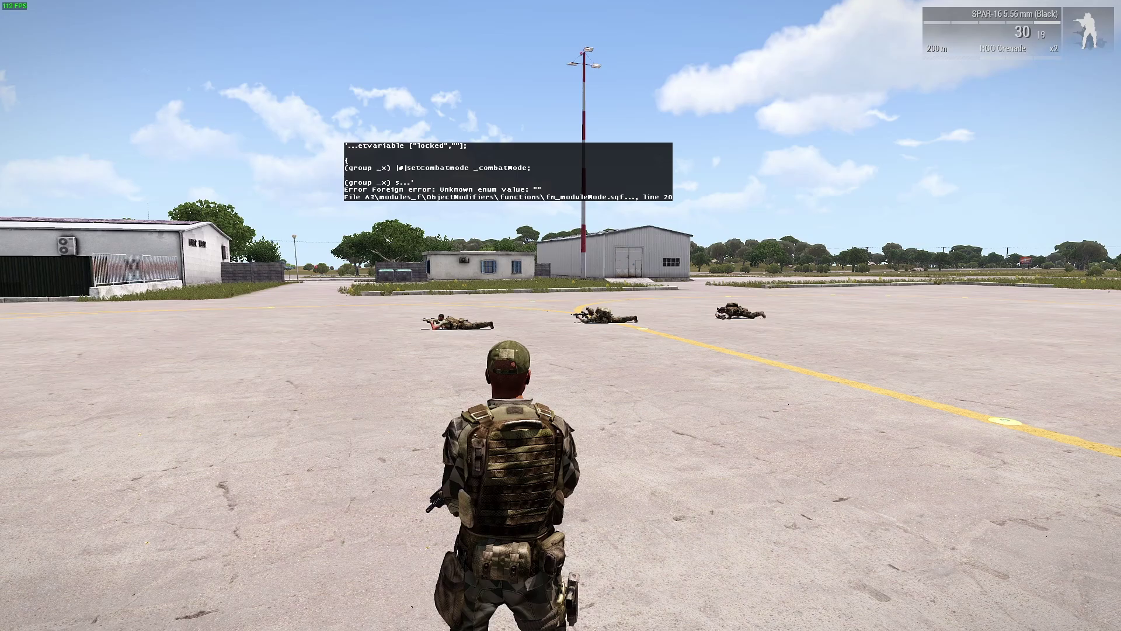
pyautogui.press('w')
pyautogui.press('a')
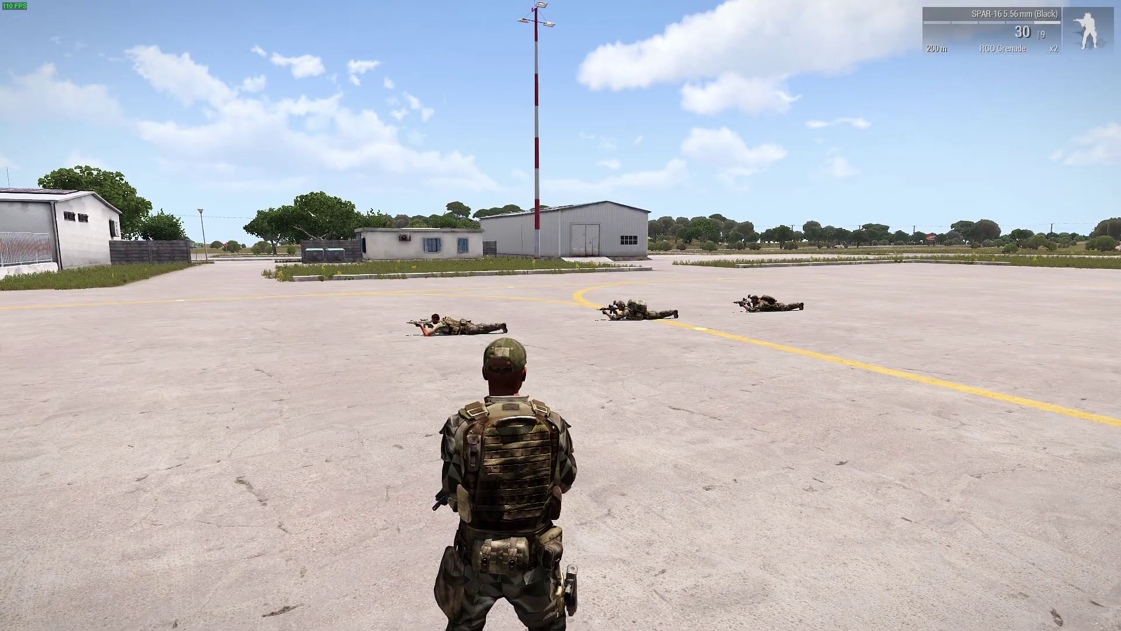
pyautogui.press('KP_Add')
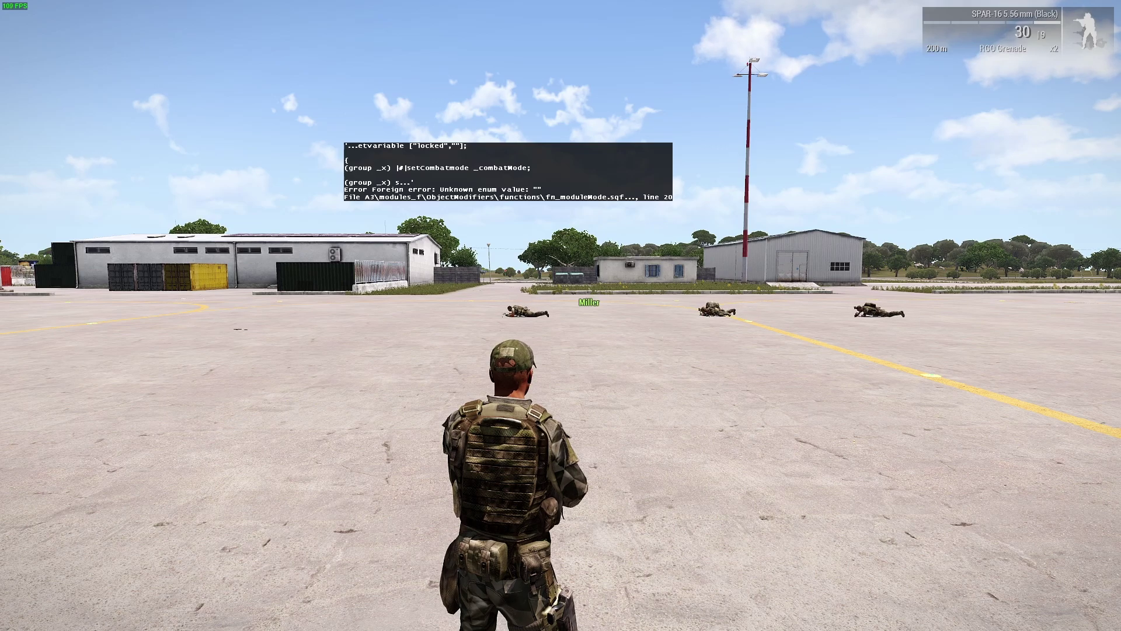
pyautogui.press('KP_Enter')
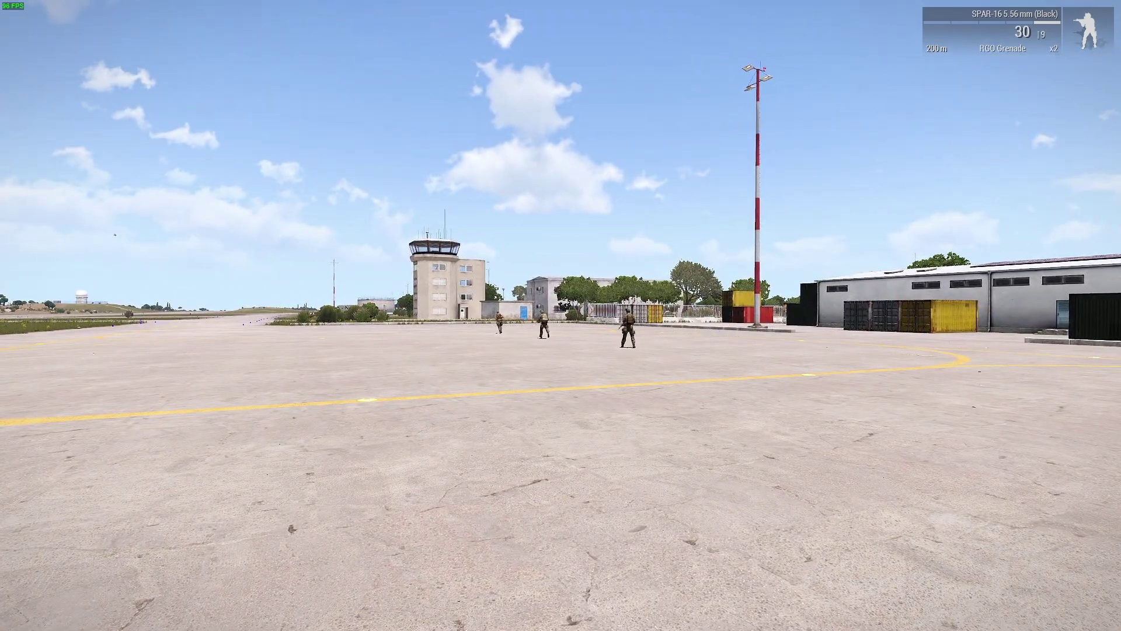
pyautogui.press('KP_Add')
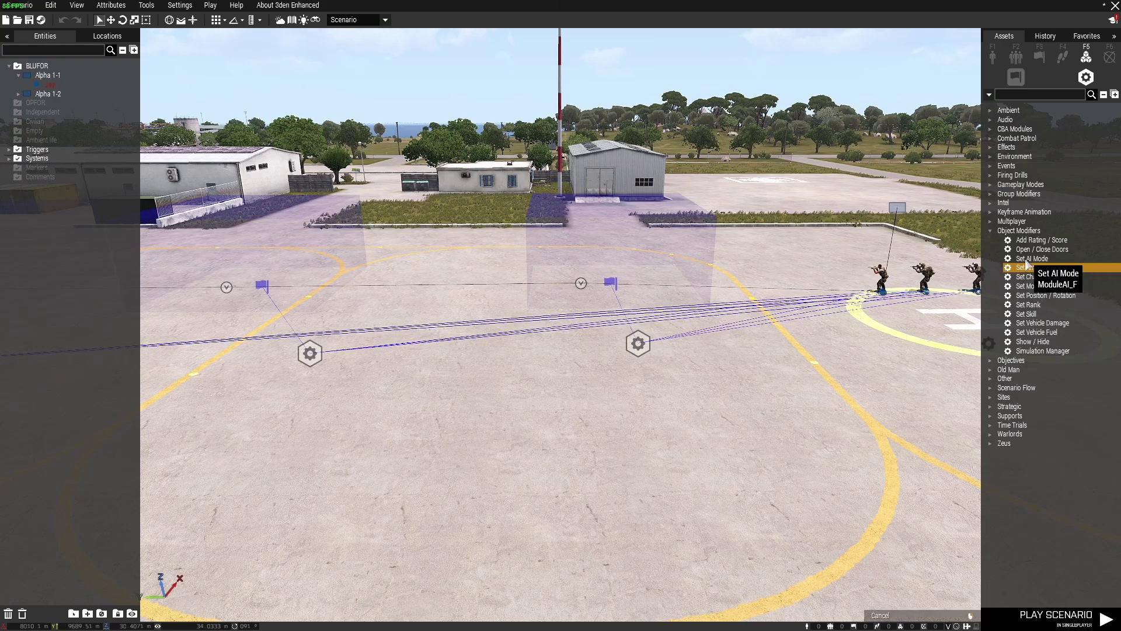
# Step: Place a temporary Set AI Mode module, review its Target, Autotarget, Move, Anim and FSM options, and delete it
pyautogui.moveTo(1031, 258); pyautogui.dragTo(469, 445)
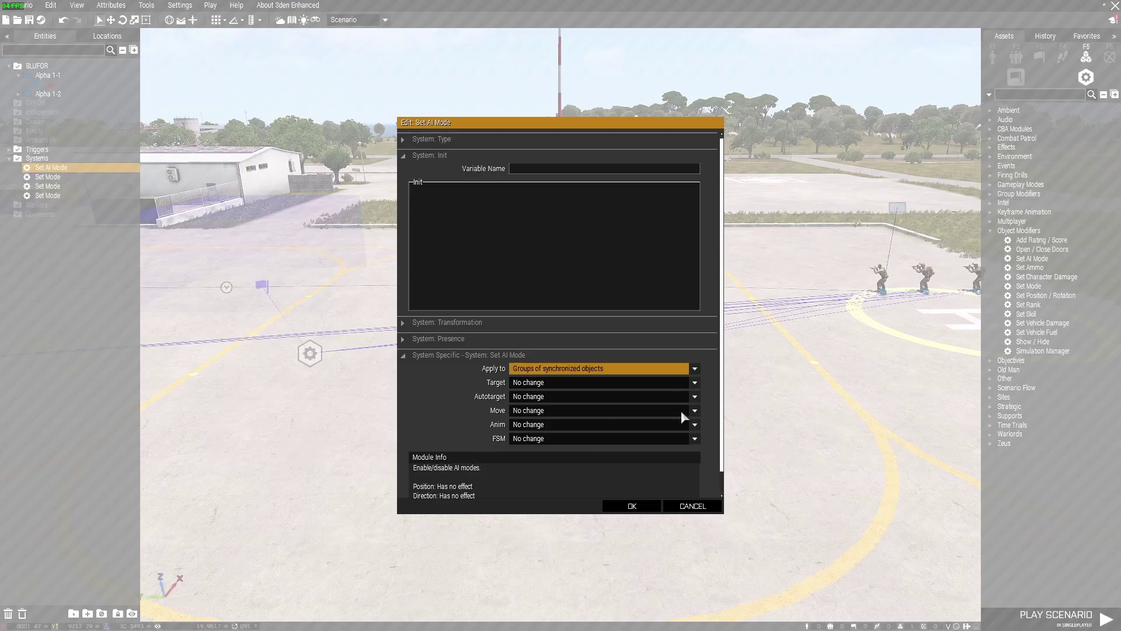
pyautogui.click(694, 384)
pyautogui.click(695, 384)
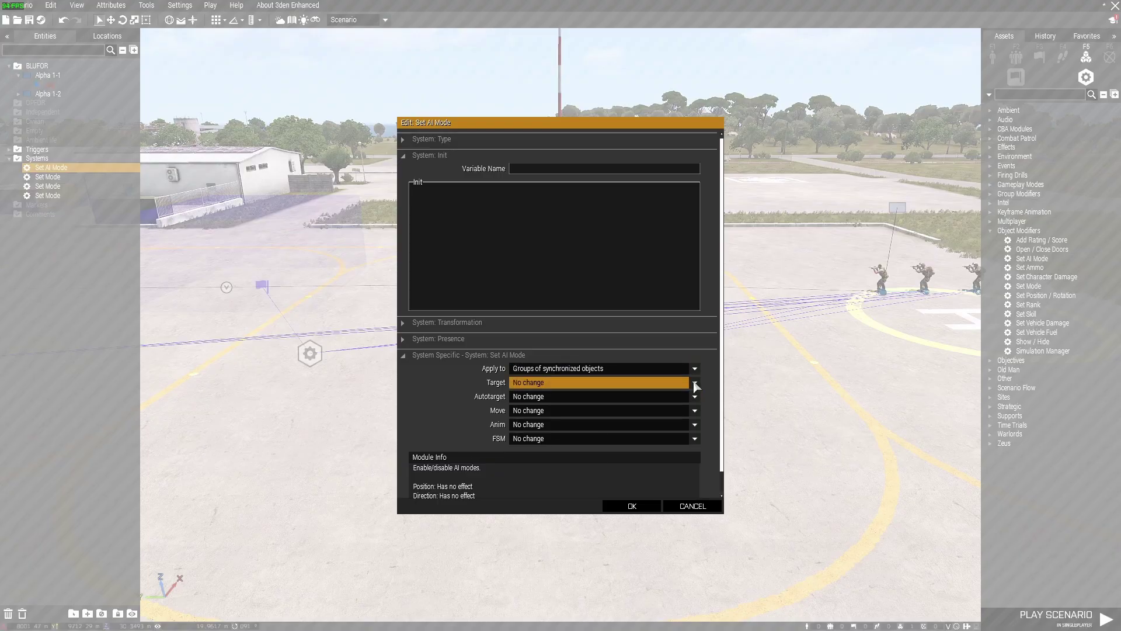
pyautogui.click(696, 397)
pyautogui.click(696, 397)
pyautogui.click(695, 411)
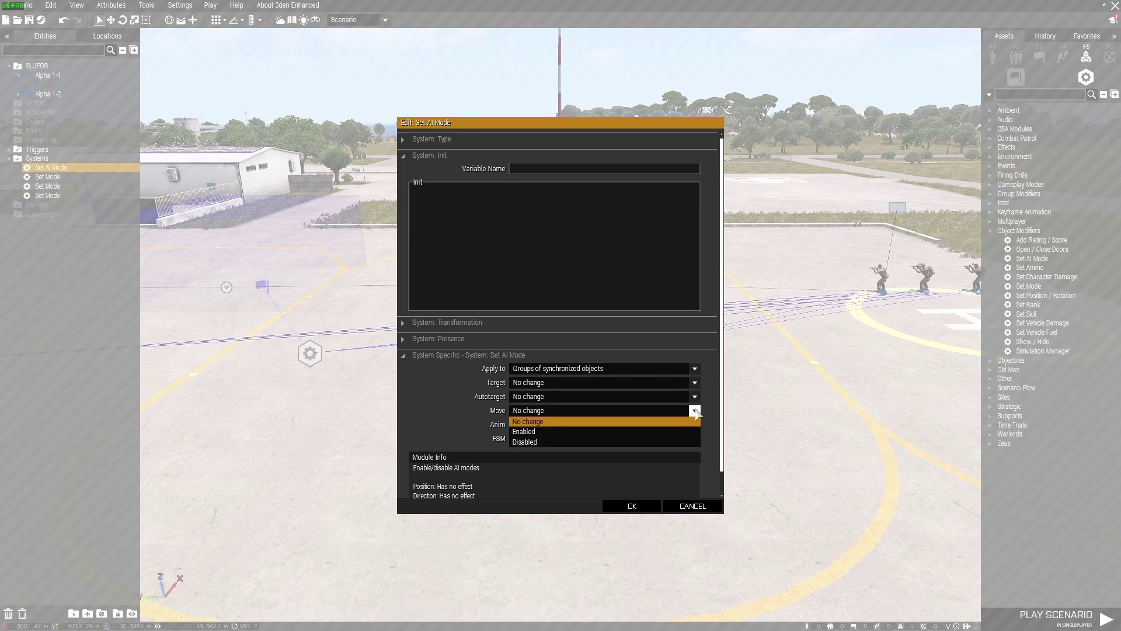
pyautogui.click(696, 412)
pyautogui.click(695, 424)
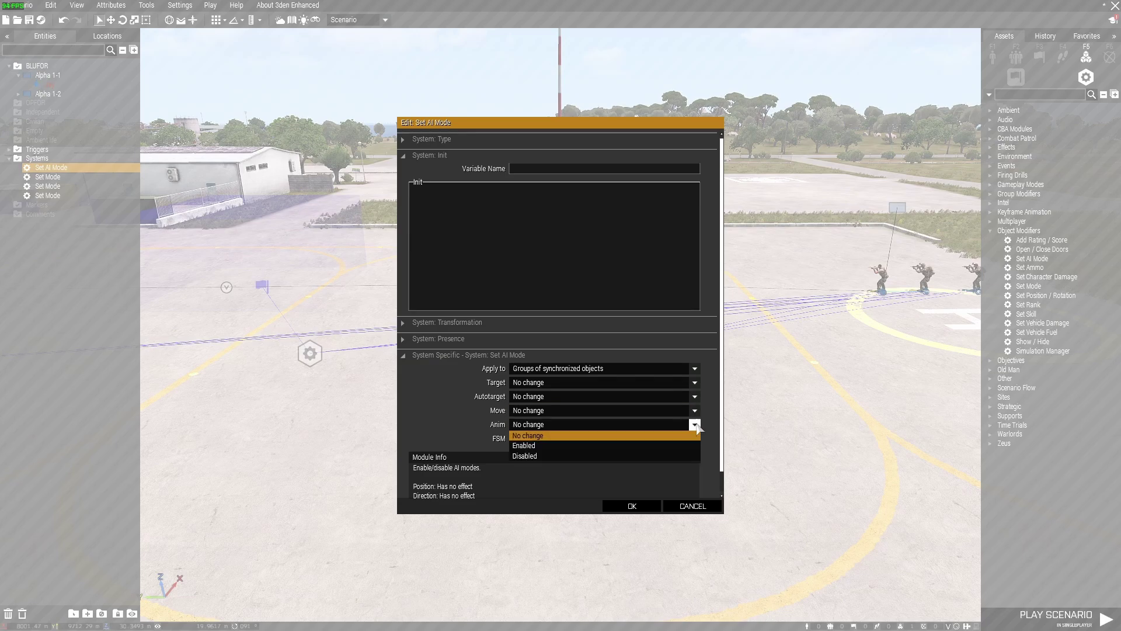
pyautogui.click(696, 425)
pyautogui.click(695, 438)
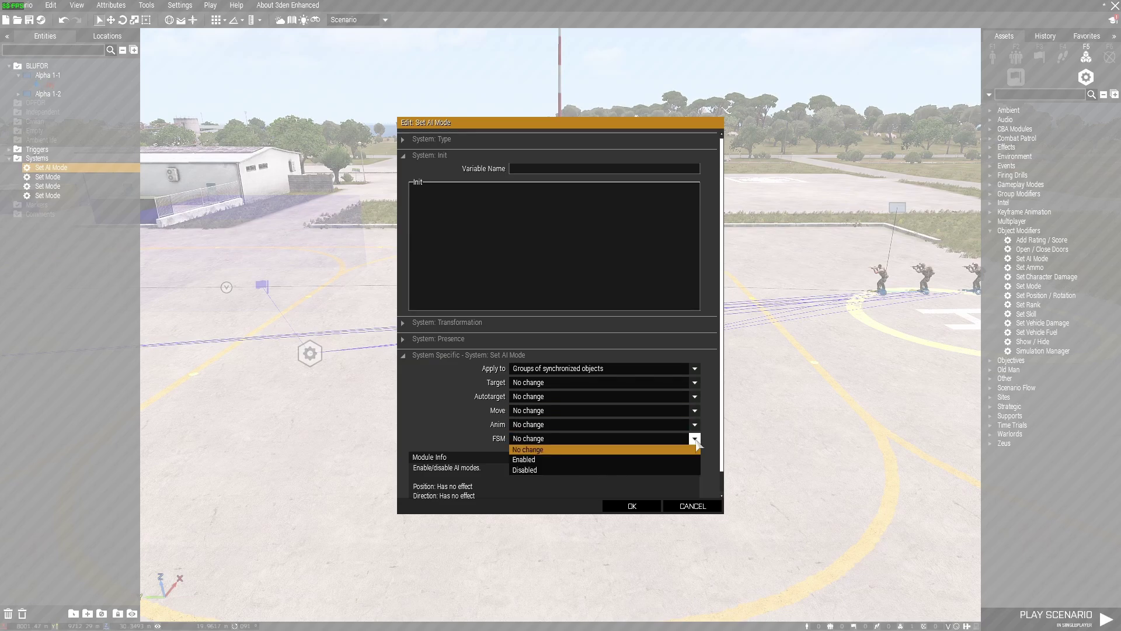
pyautogui.click(696, 440)
pyautogui.click(701, 507)
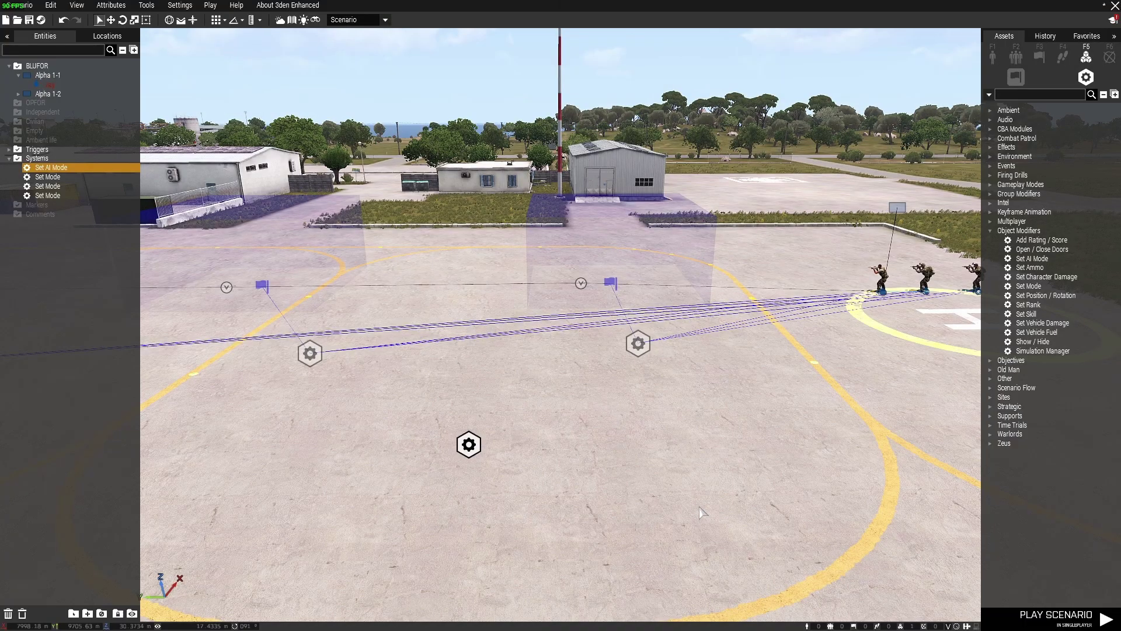
pyautogui.press('Delete')
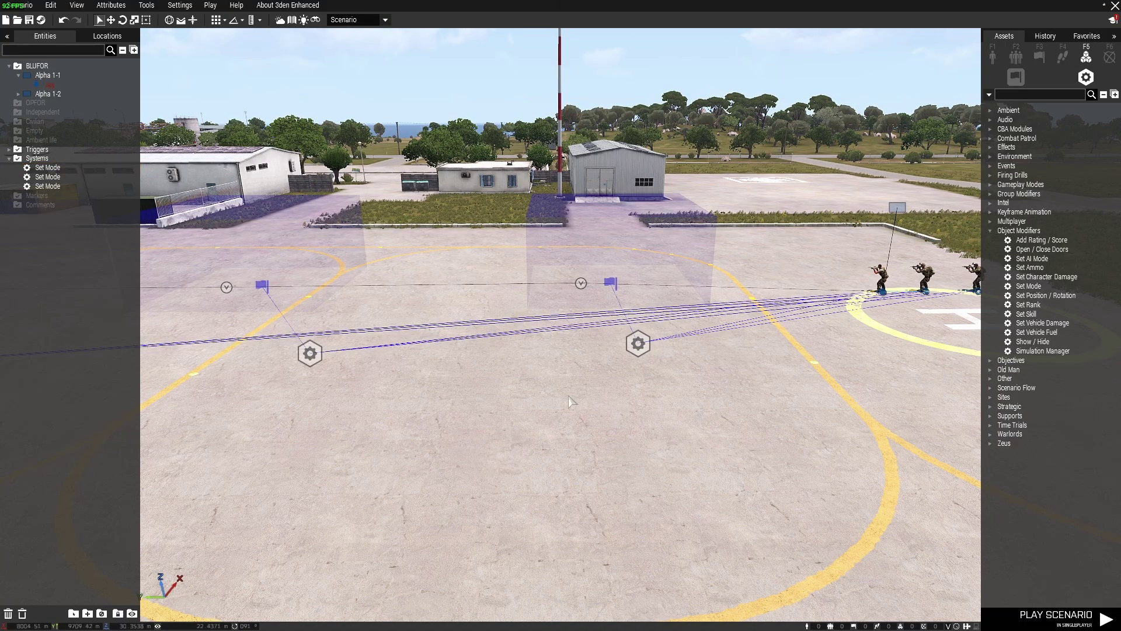
# Step: Review the settings and module info of the Set Mode module linked to the trigger nearest the Alpha 1-2 soldiers
pyautogui.doubleClick(635, 348)
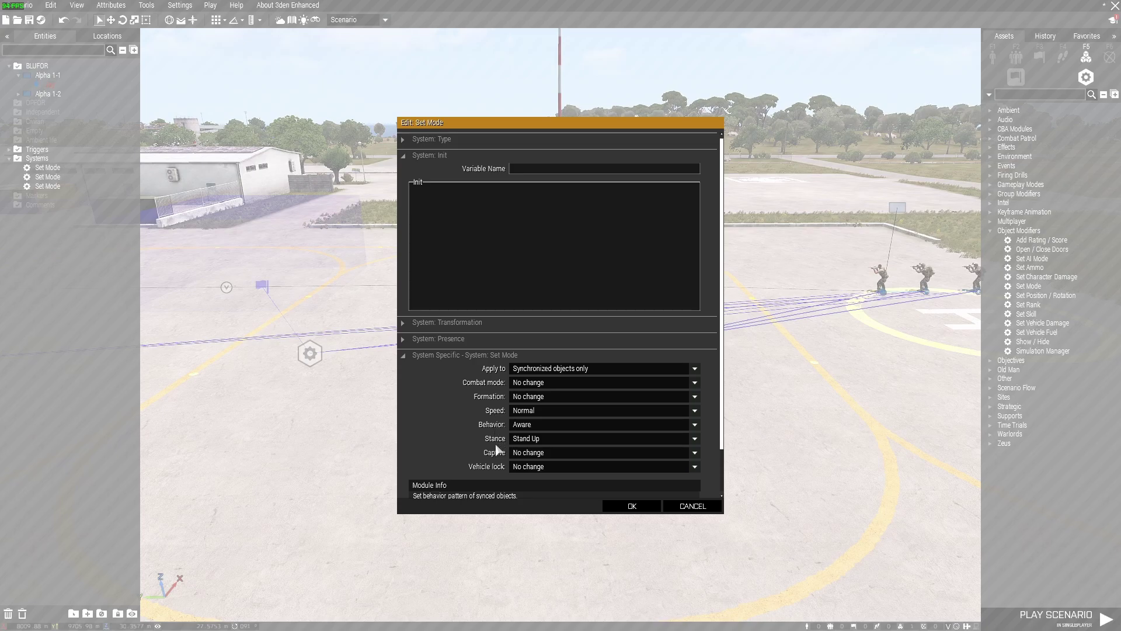
pyautogui.scroll(-2, 718, 441)
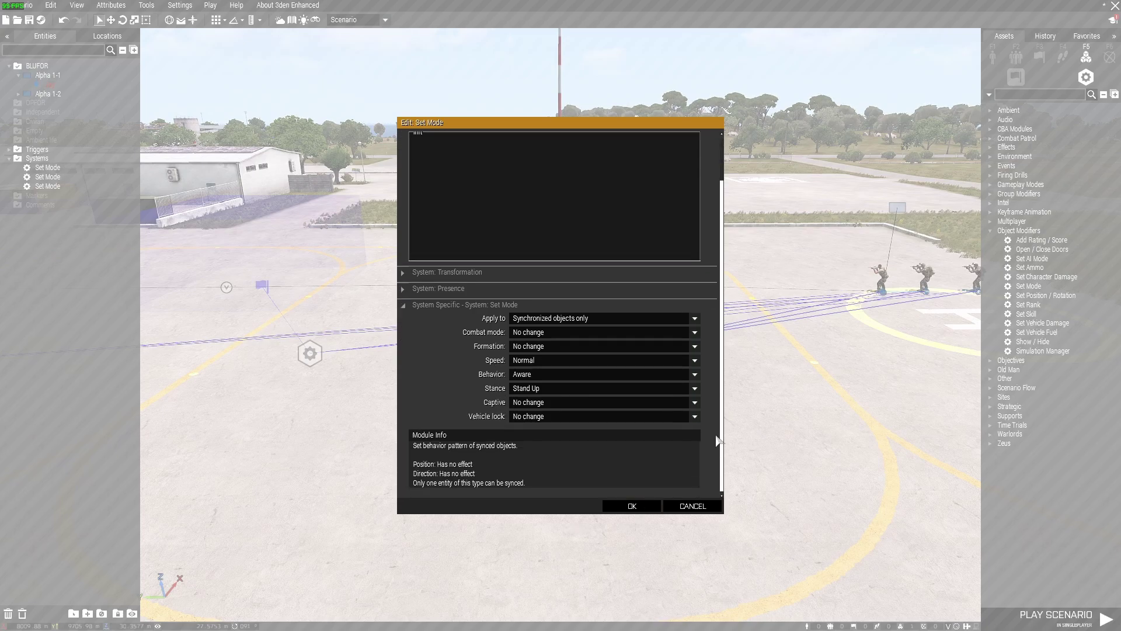
pyautogui.scroll(2, 717, 441)
pyautogui.scroll(-2, 718, 441)
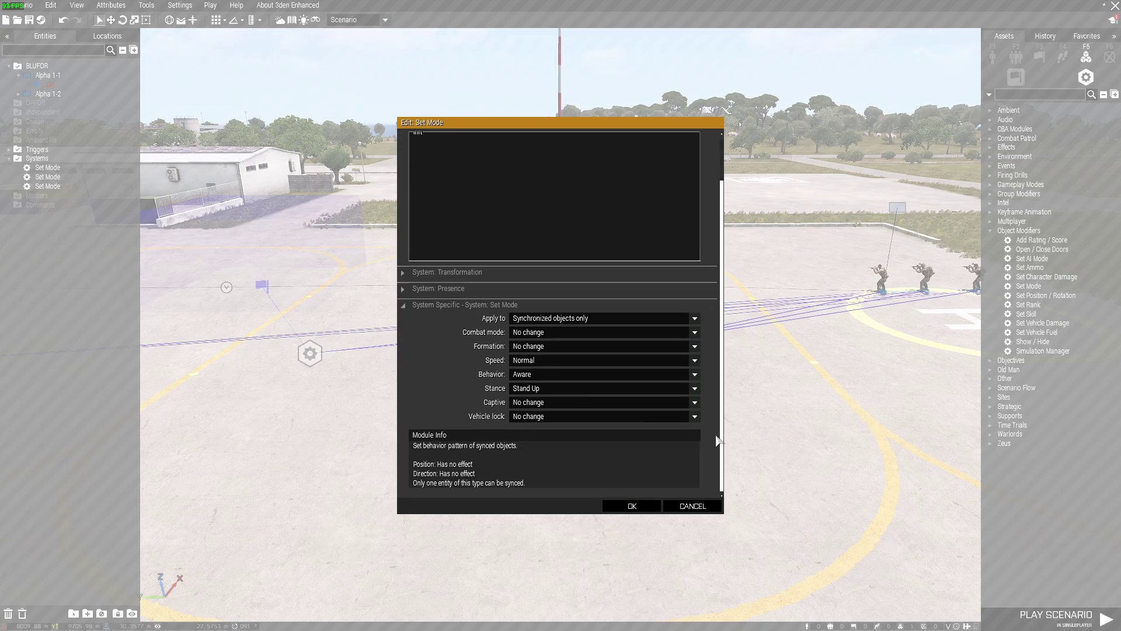
pyautogui.click(634, 505)
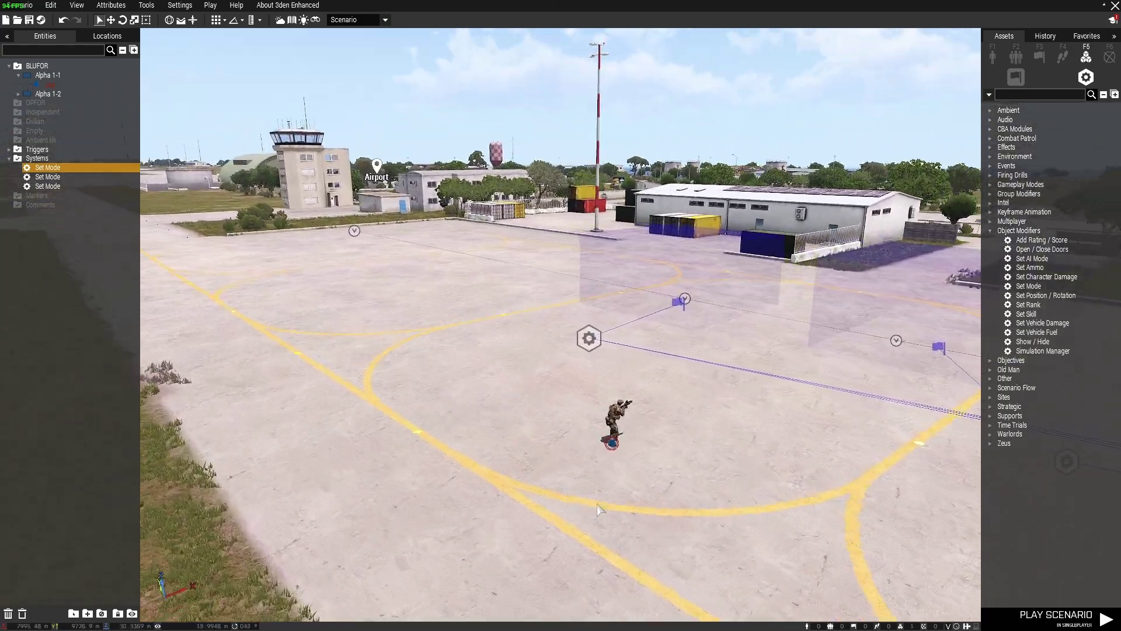
# Step: Set Captive to Enabled in the Set Mode module linked to the third trigger, farthest along the path
pyautogui.press('w')
pyautogui.moveTo(597, 509); pyautogui.dragTo(642, 514, button='right')
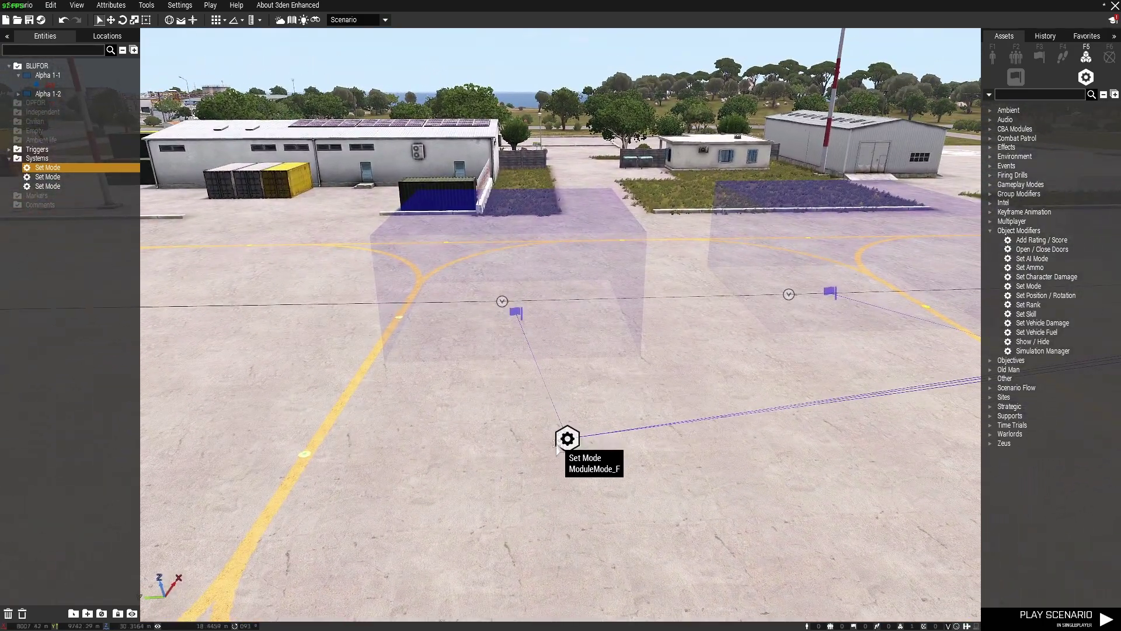
pyautogui.click(566, 441)
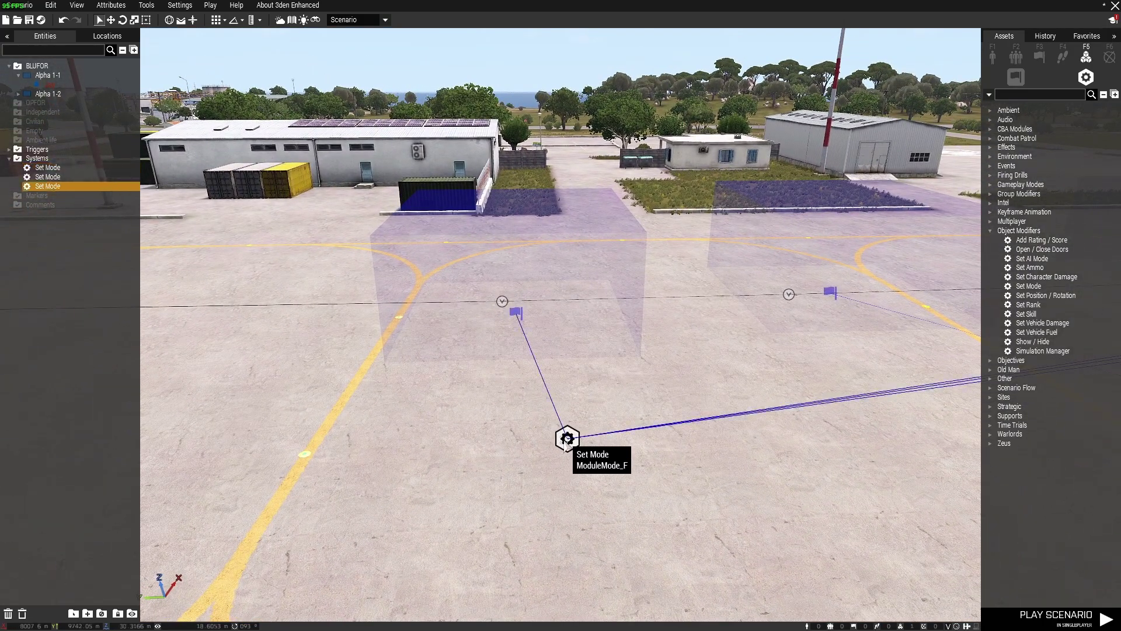
pyautogui.doubleClick(567, 439)
pyautogui.scroll(-2, 567, 438)
pyautogui.click(565, 415)
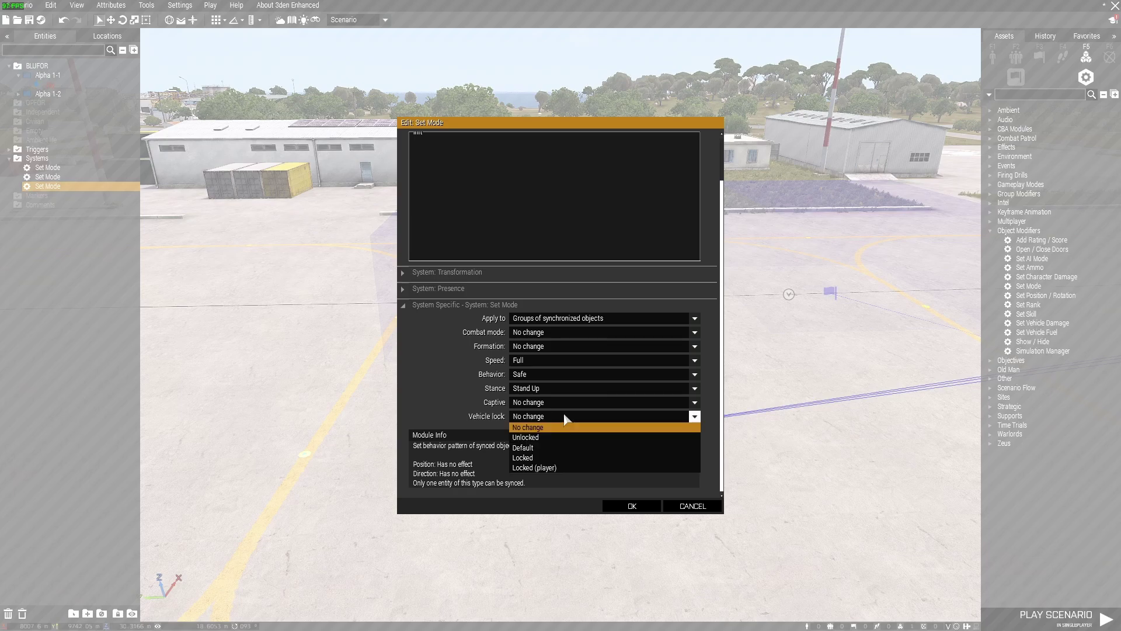
pyautogui.click(564, 417)
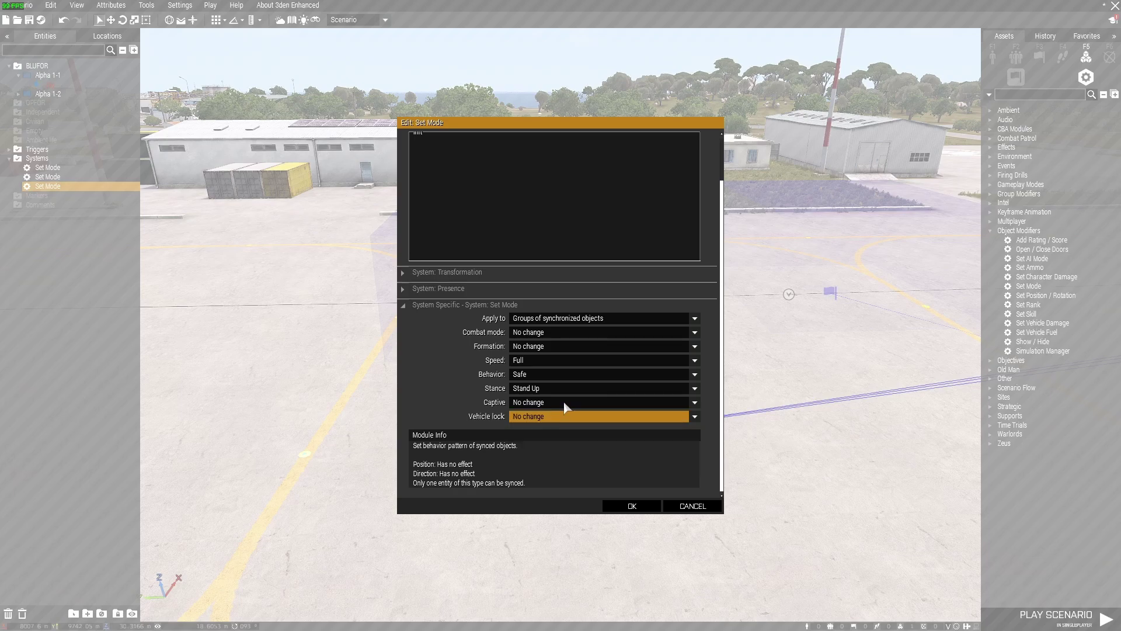
pyautogui.click(565, 403)
pyautogui.click(549, 431)
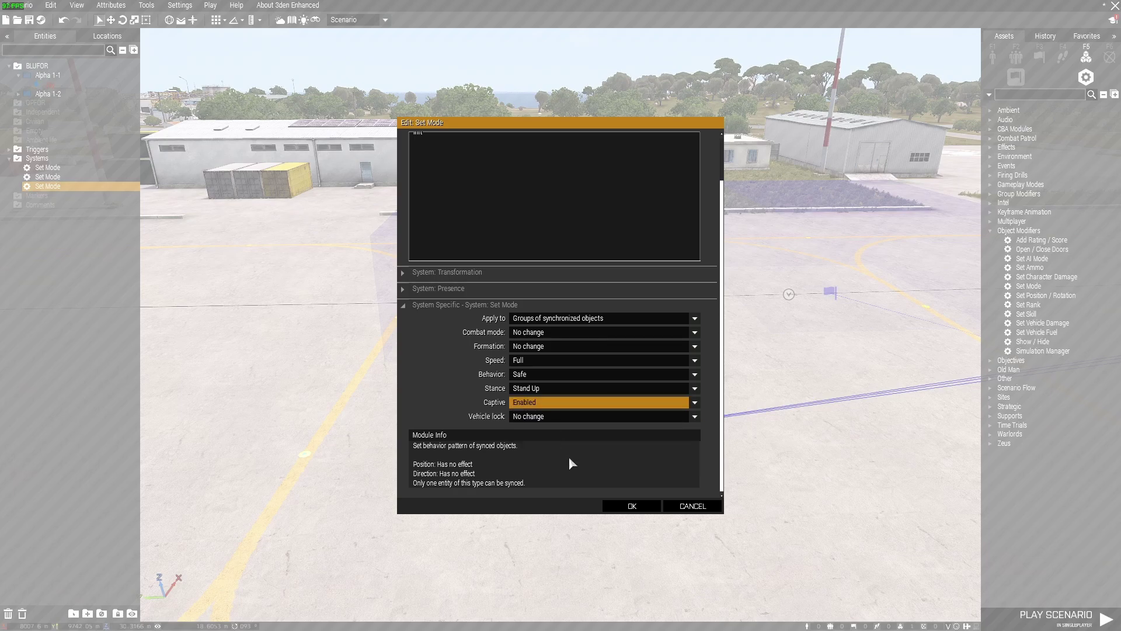
pyautogui.click(623, 511)
# Step: Set the speed of the Set Mode module at the third trigger to Limited
pyautogui.moveTo(623, 510)
pyautogui.mouseDown(button='right')
pyautogui.moveTo(661, 503)
pyautogui.moveTo(619, 503)
pyautogui.mouseUp(button='right')
pyautogui.press('d')
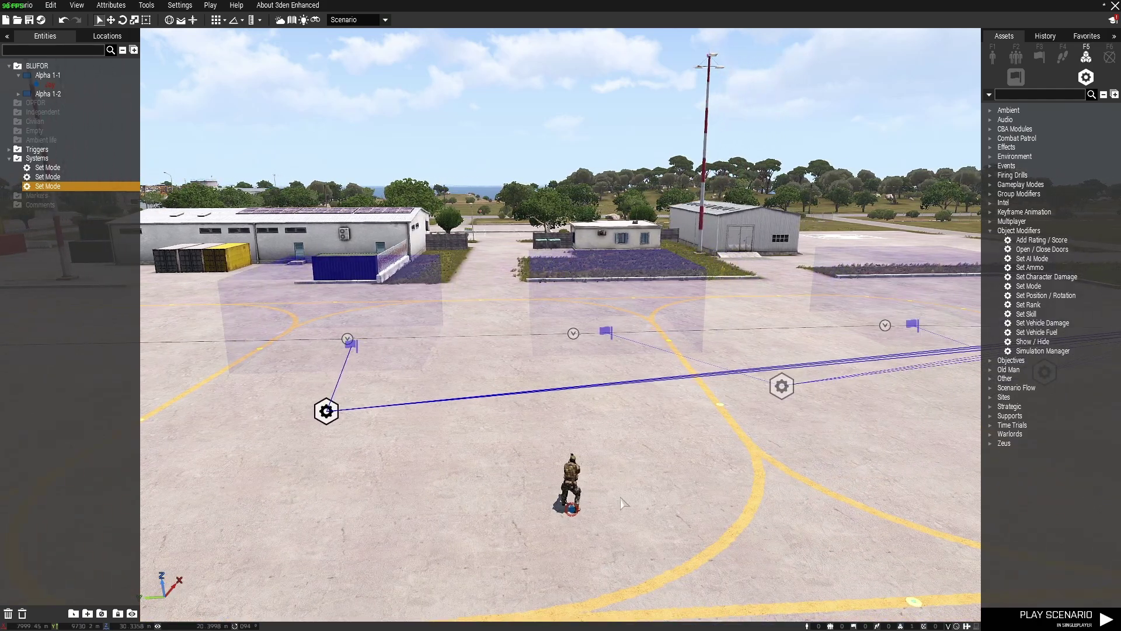
pyautogui.doubleClick(327, 411)
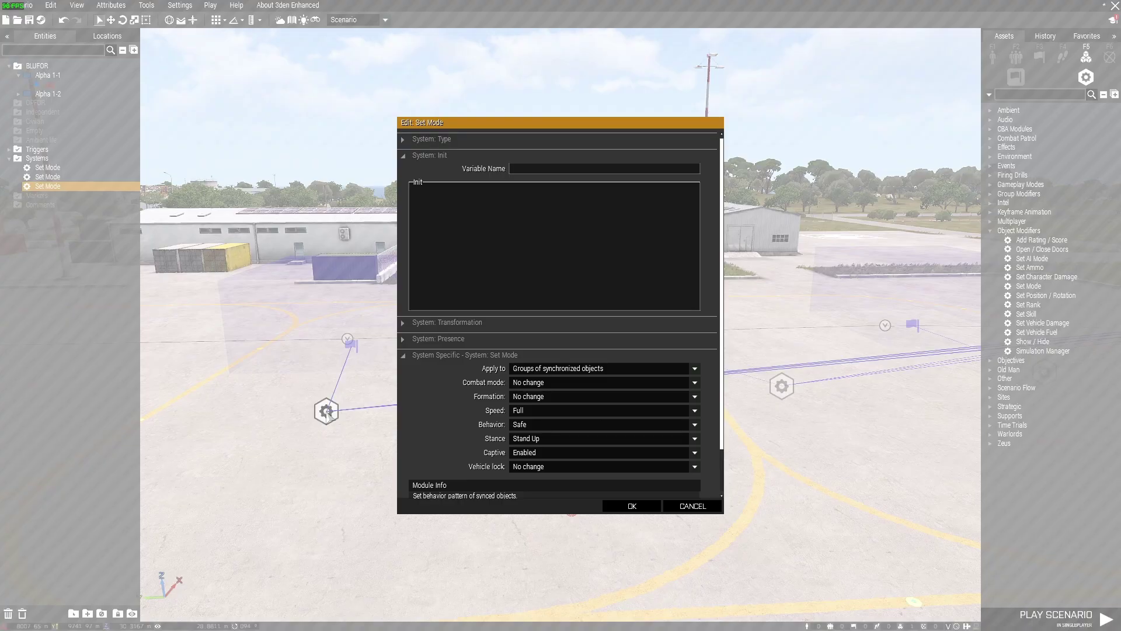
pyautogui.click(627, 410)
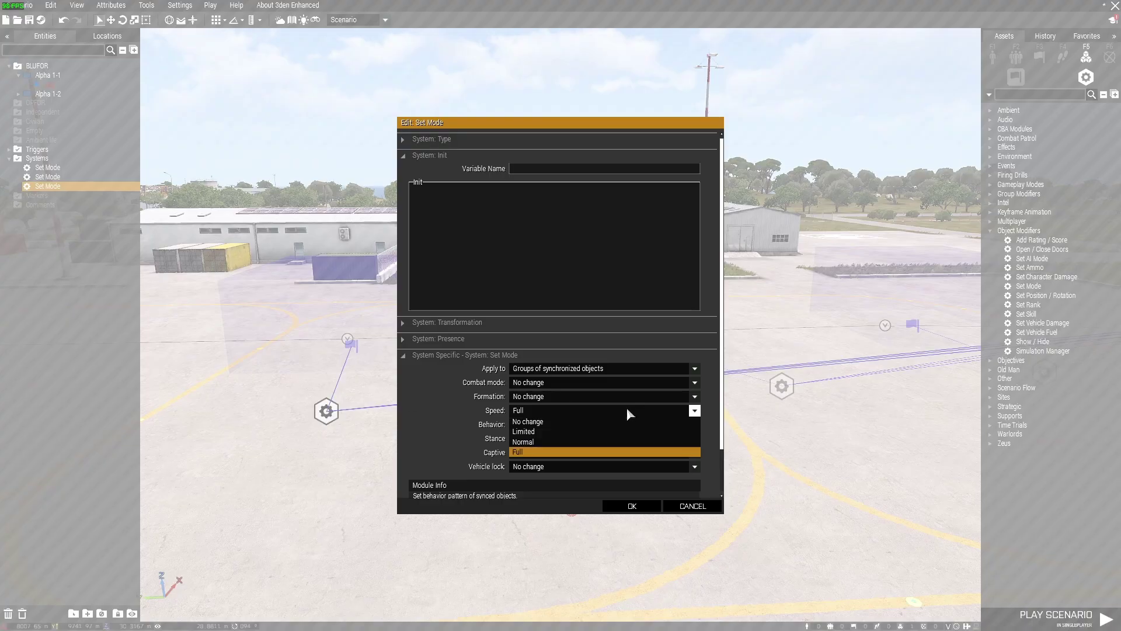
pyautogui.click(559, 431)
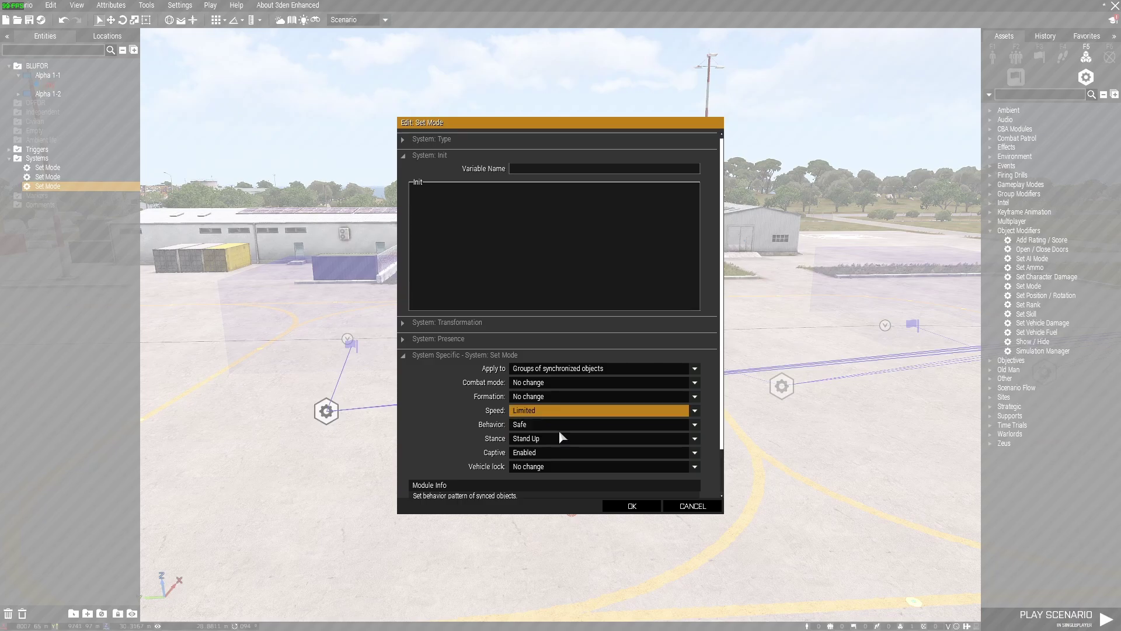
pyautogui.click(630, 505)
# Step: Run the scenario again and follow the Alpha 1-2 soldiers to check their behavior past the third trigger
pyautogui.press('s')
pyautogui.moveTo(646, 510); pyautogui.dragTo(665, 509, button='right')
pyautogui.press('a')
pyautogui.press('w')
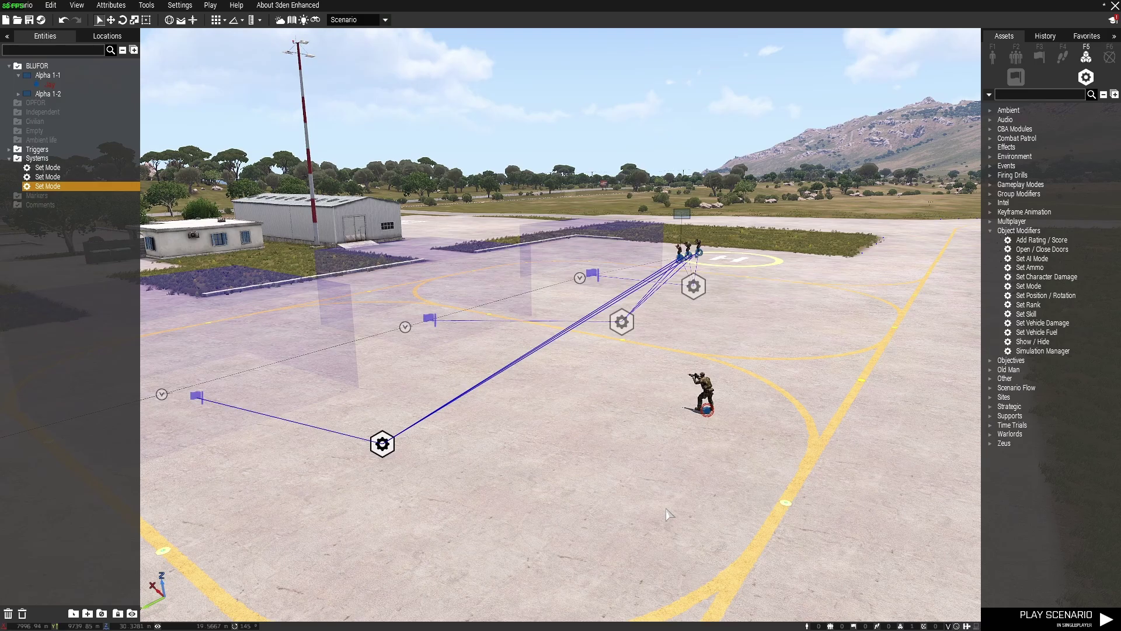
pyautogui.hotkey('ctrl', 'r')
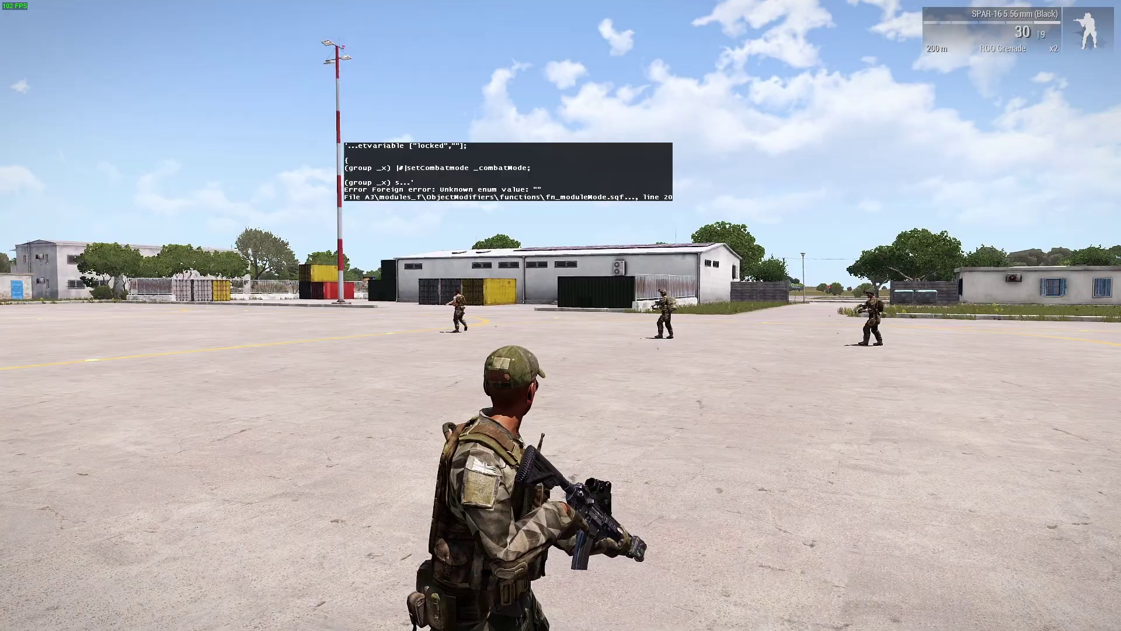
pyautogui.rightClick(561, 316)
pyautogui.press('w')
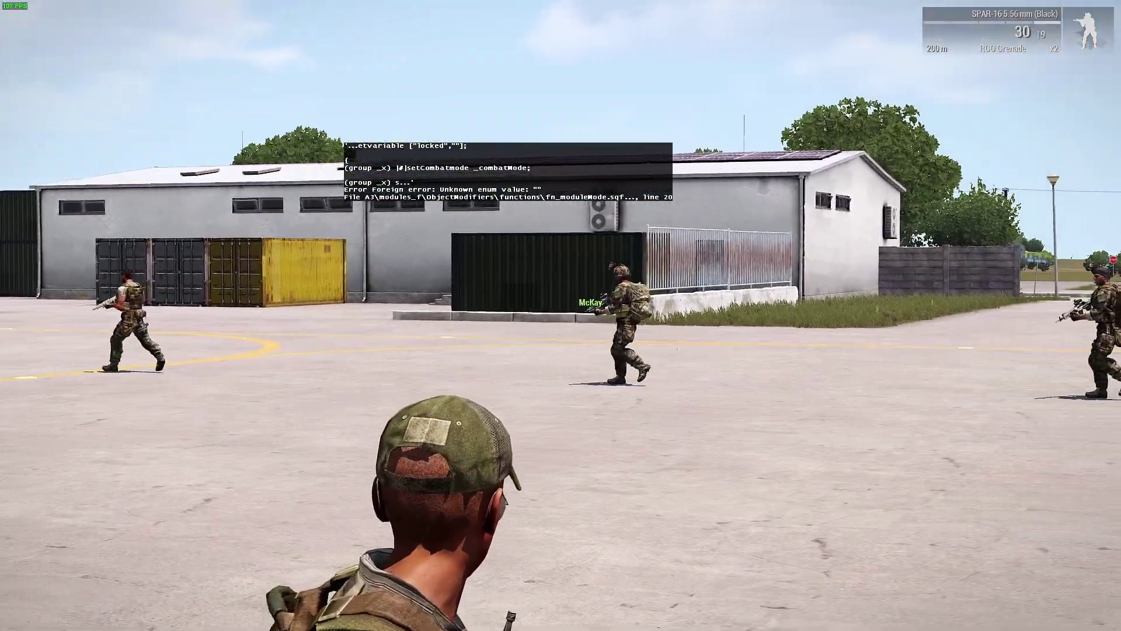
pyautogui.press('w')
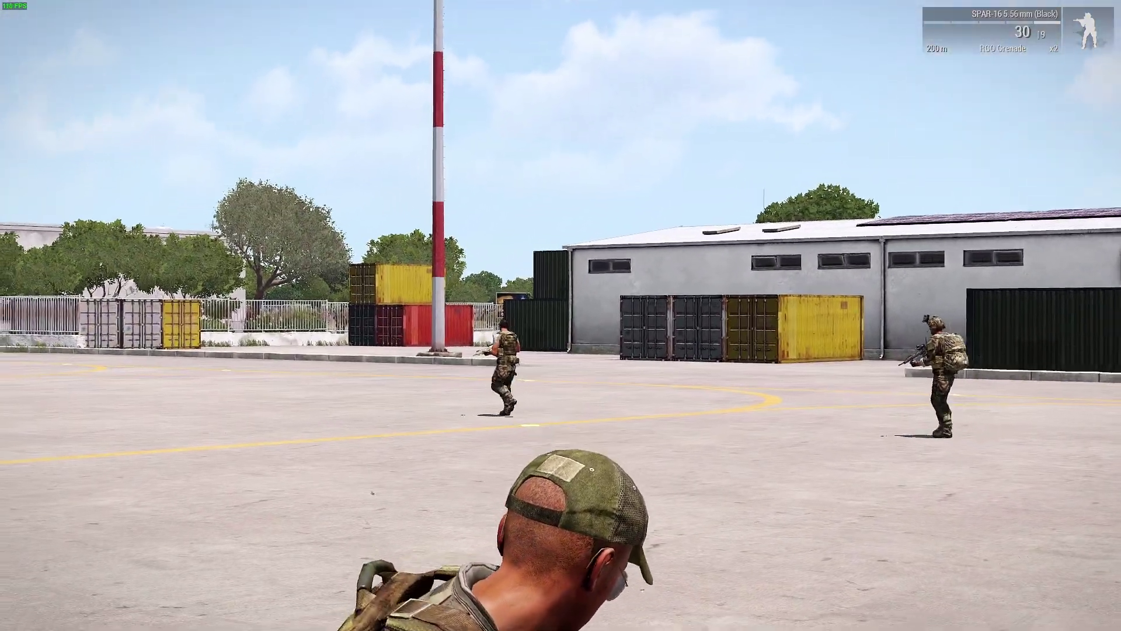
pyautogui.press('w')
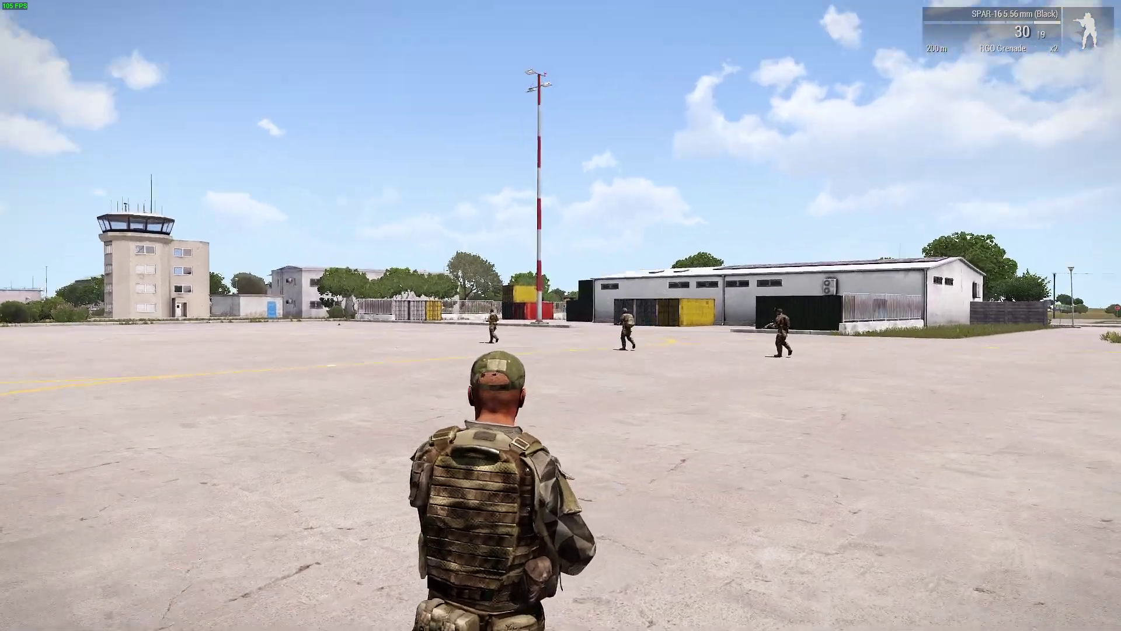
pyautogui.rightClick(561, 315)
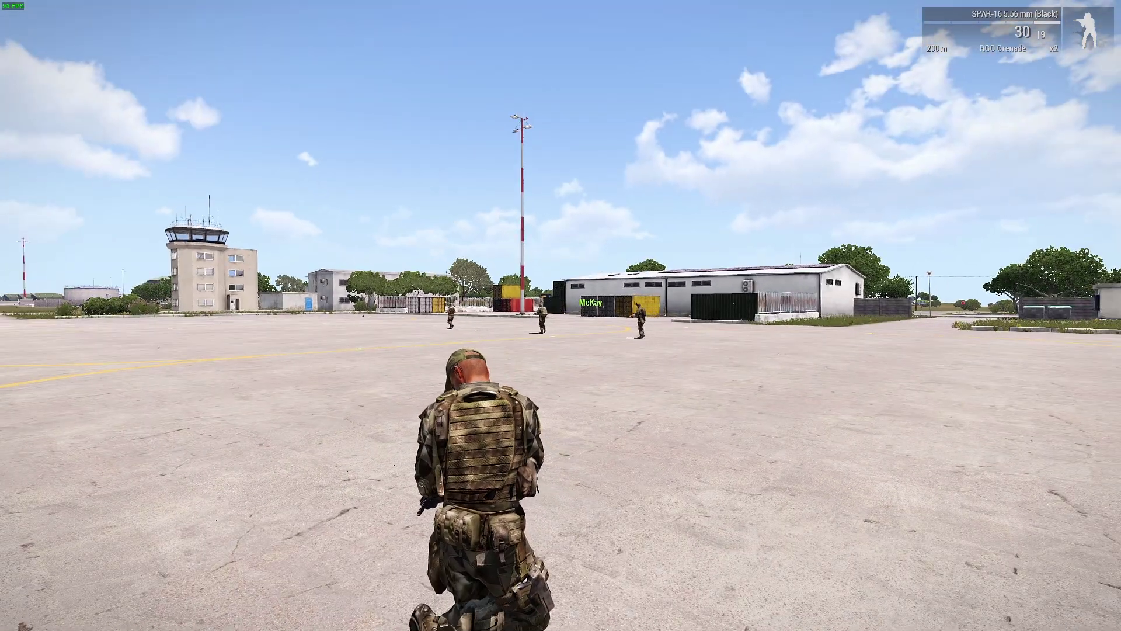
pyautogui.press('w')
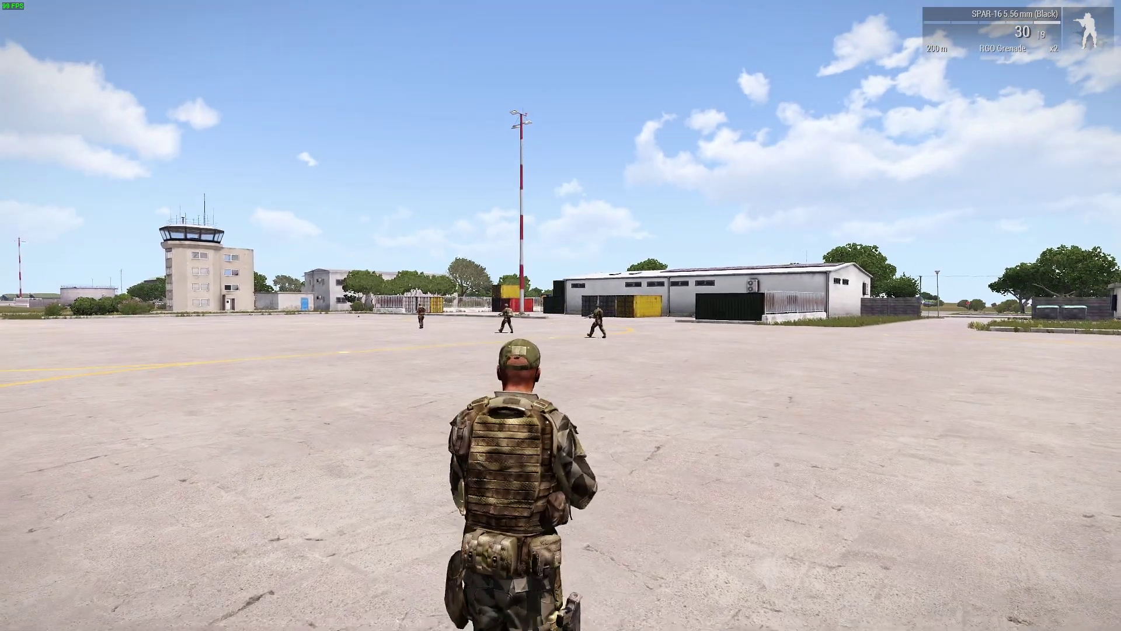
pyautogui.press('d')
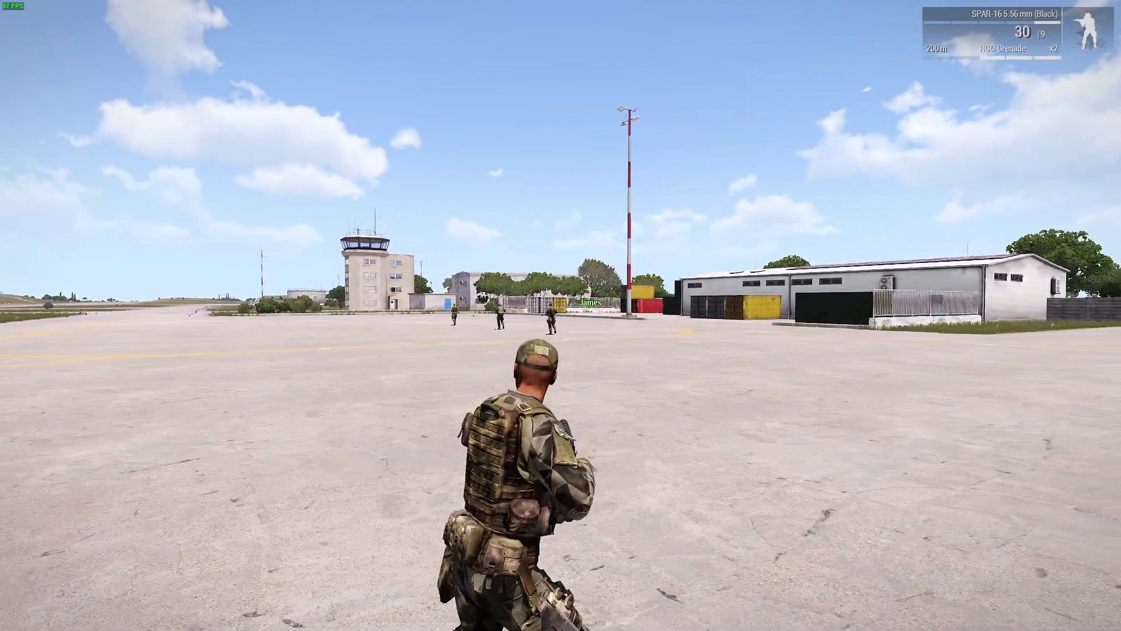
pyautogui.press('w')
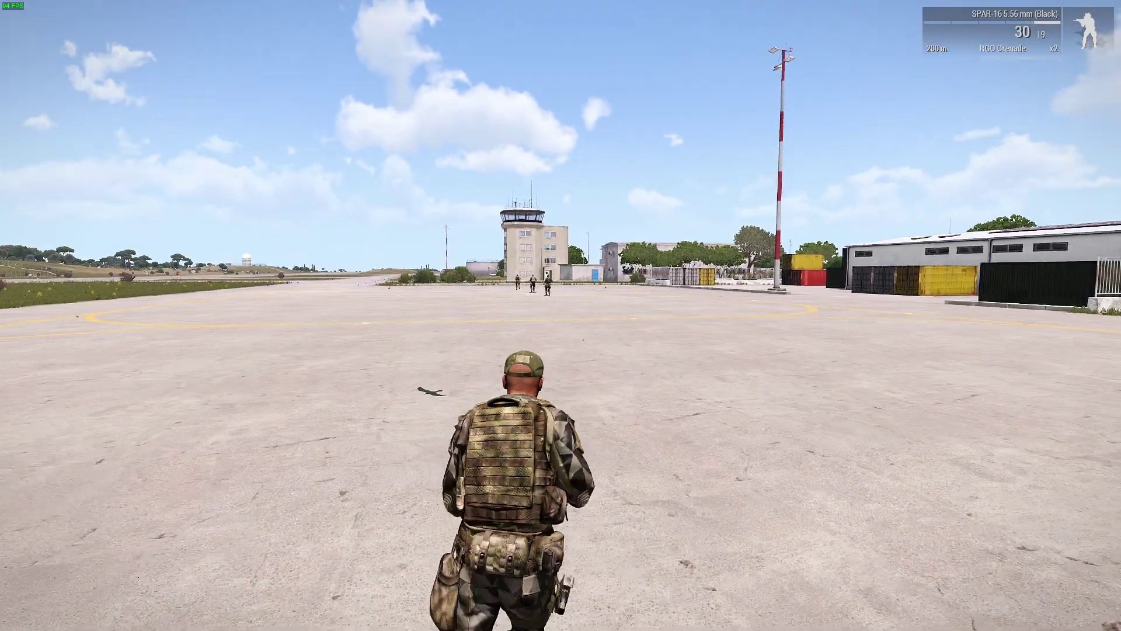
pyautogui.press('w')
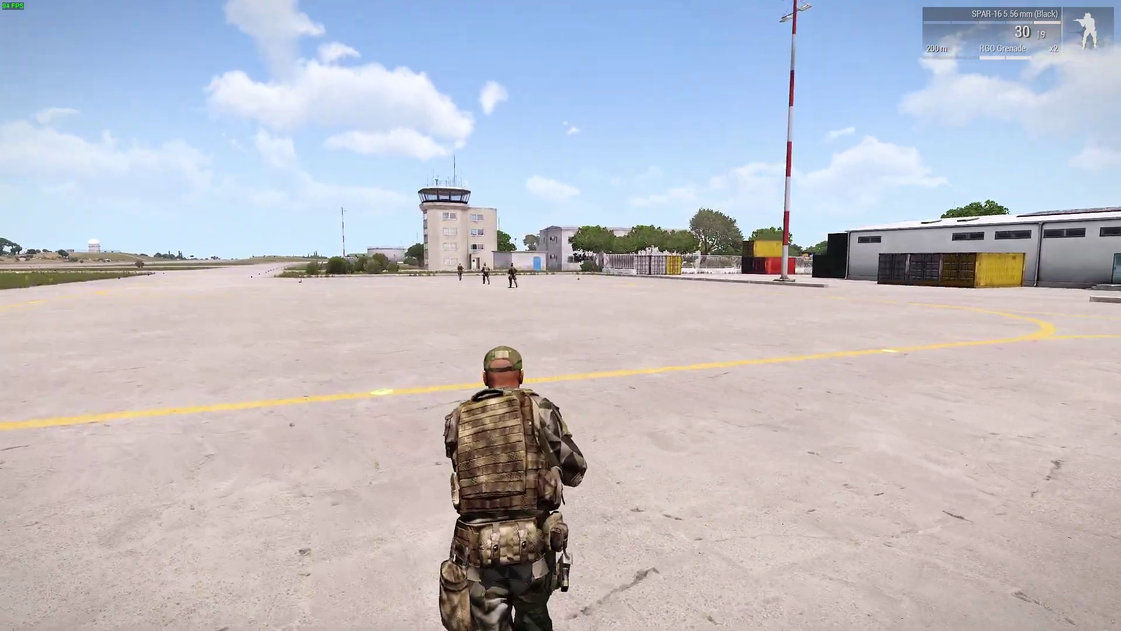
pyautogui.press('w')
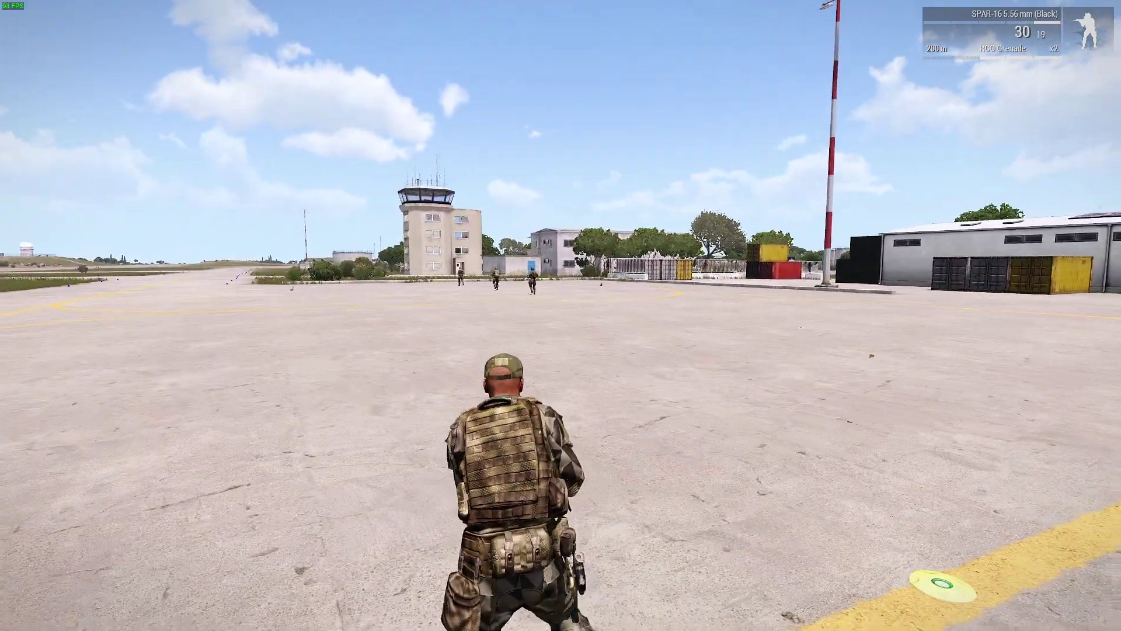